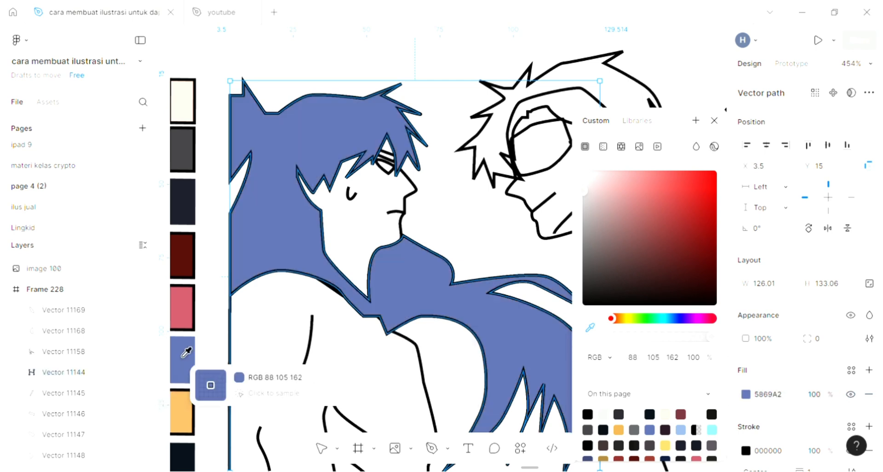
# - Fill the long-haired character's hair with the sampled swatch blue 5869A2, then darken it to navy 212A4A
pyautogui.click(186, 352)
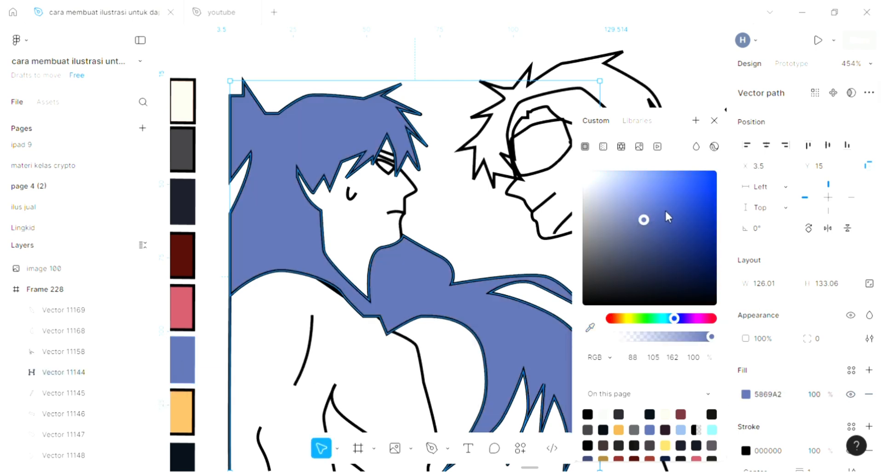
pyautogui.moveTo(699, 191); pyautogui.dragTo(657, 266)
pyautogui.click(715, 120)
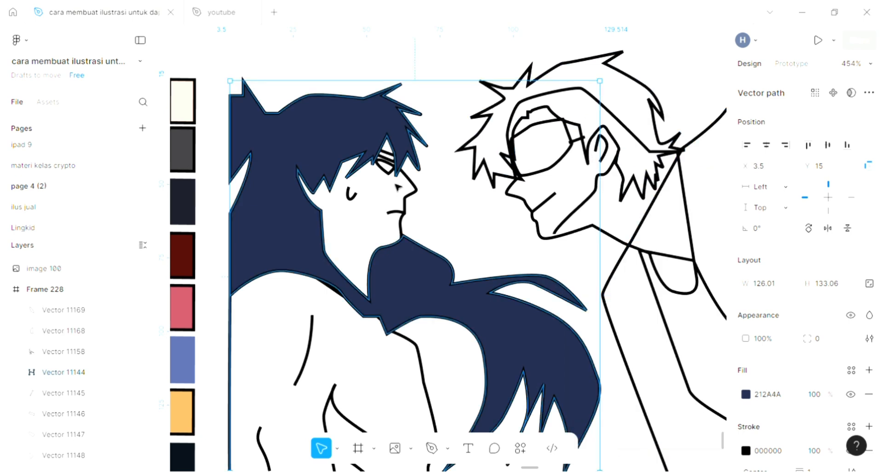
# - Add a fill to the long-haired character's face shape and sample the cream skin swatch, FFE2D3
pyautogui.click(387, 172)
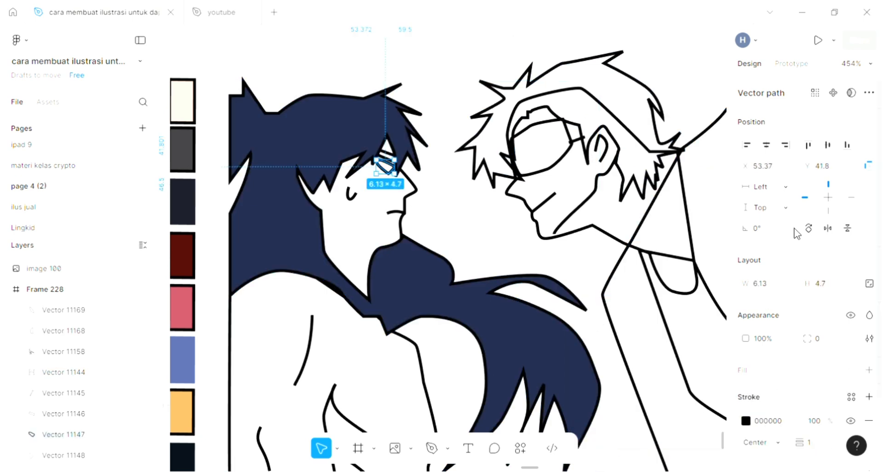
pyautogui.click(373, 268)
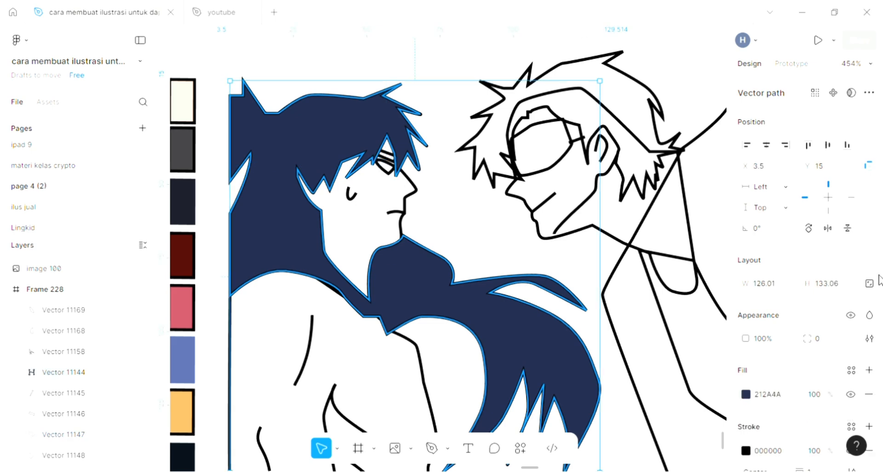
pyautogui.click(405, 208)
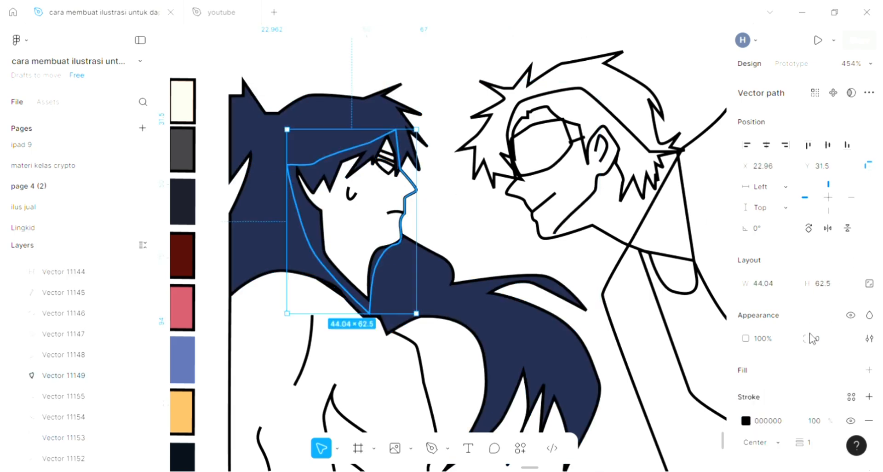
pyautogui.click(869, 370)
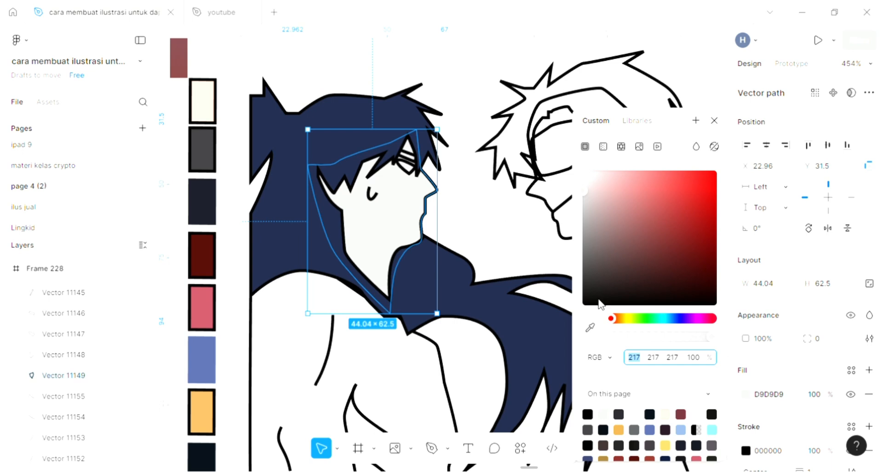
pyautogui.click(589, 327)
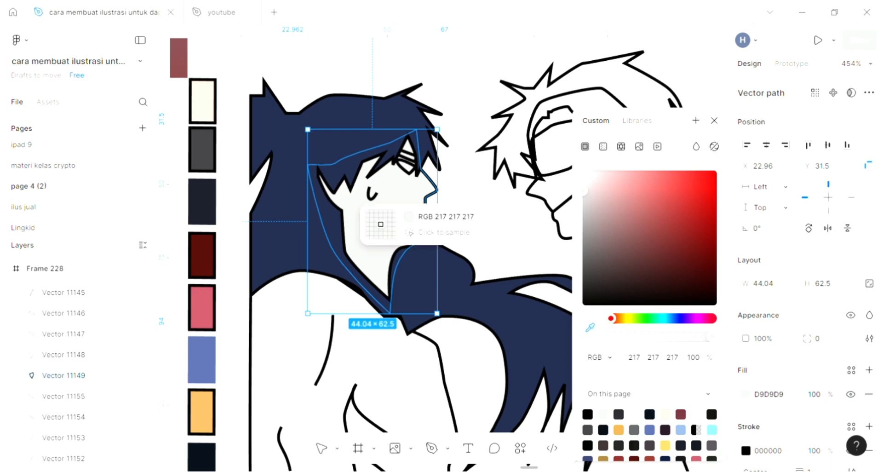
pyautogui.click(413, 180)
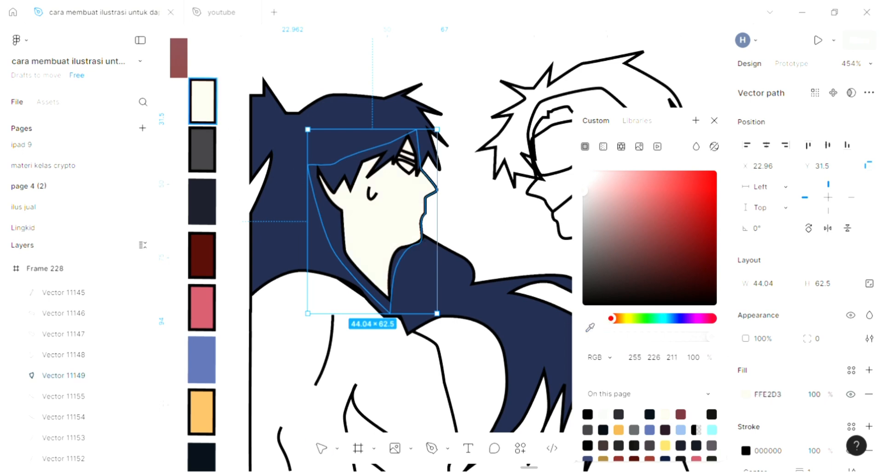
# - Add a fill to the long-haired character's small eye shape
pyautogui.click(406, 167)
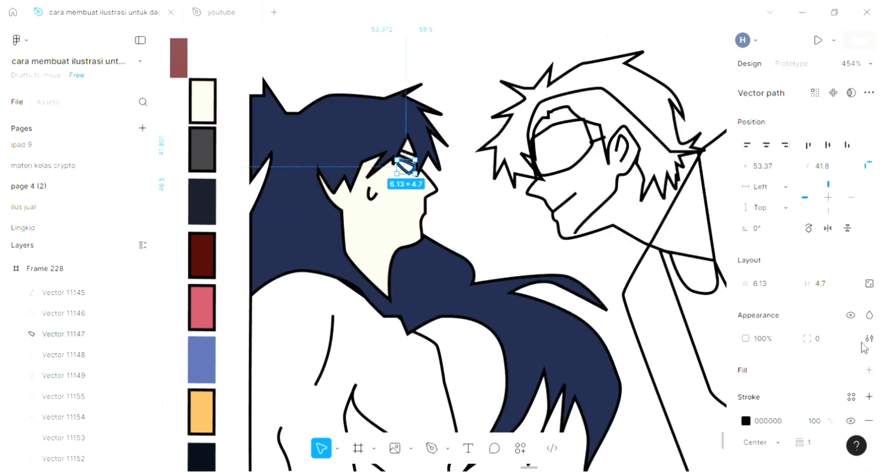
pyautogui.click(869, 371)
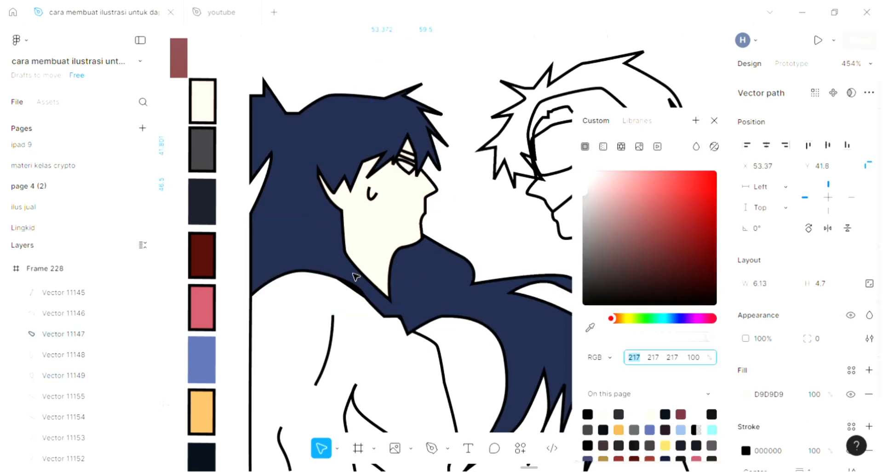
pyautogui.scroll(-1, 395, 230)
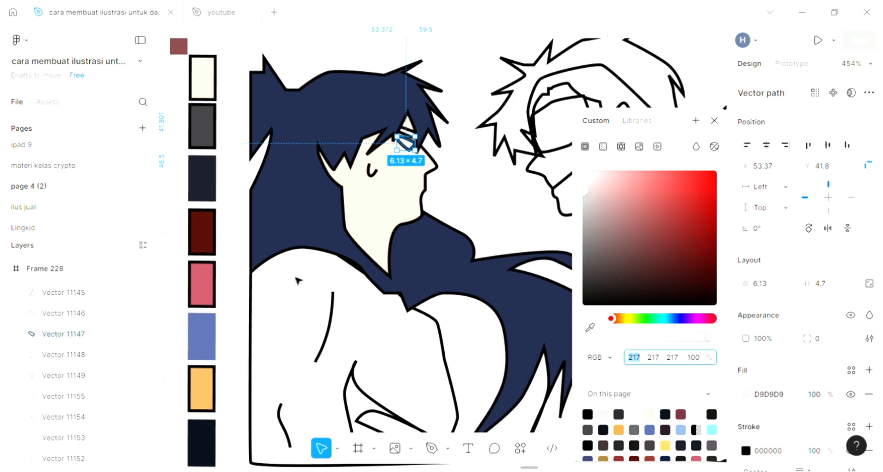
pyautogui.scroll(-3, 298, 281)
pyautogui.scroll(1, 290, 207)
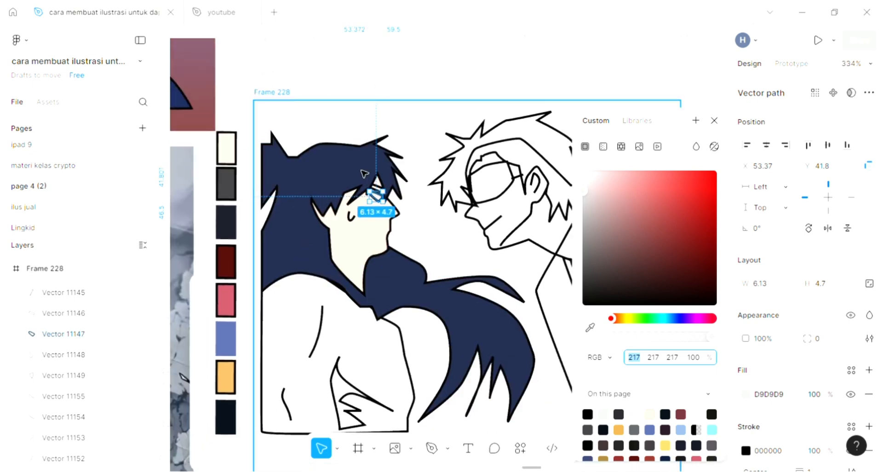
pyautogui.press('Escape')
pyautogui.press('Escape')
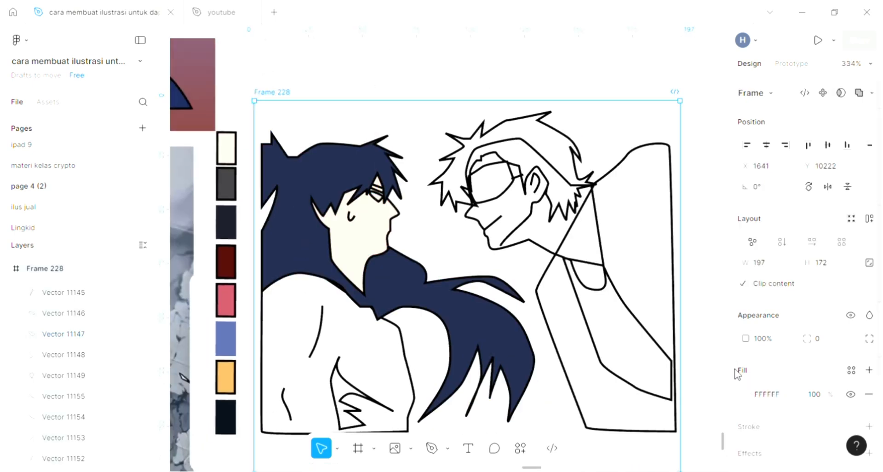
# - Fill Frame 228's background with pink E68686 and change the fill to a linear gradient
pyautogui.click(745, 395)
pyautogui.click(639, 187)
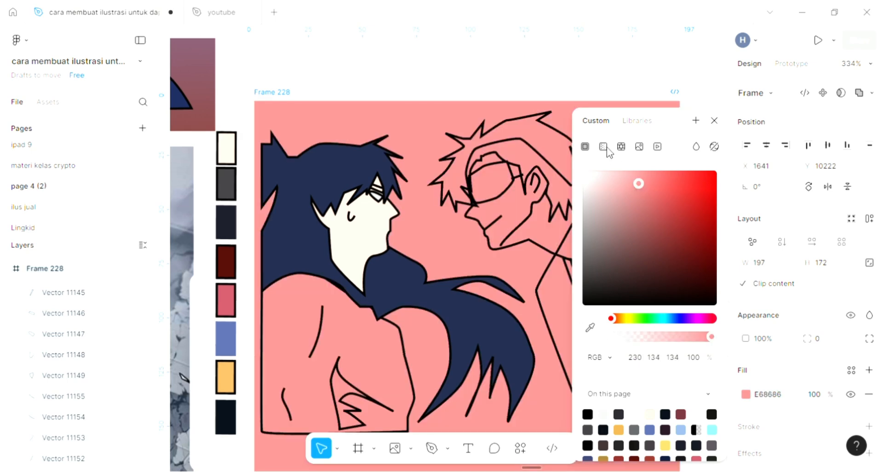
pyautogui.click(603, 146)
# - Set the background gradient's 0% stop to light cyan 86D8E6 by shifting its hue
pyautogui.click(626, 261)
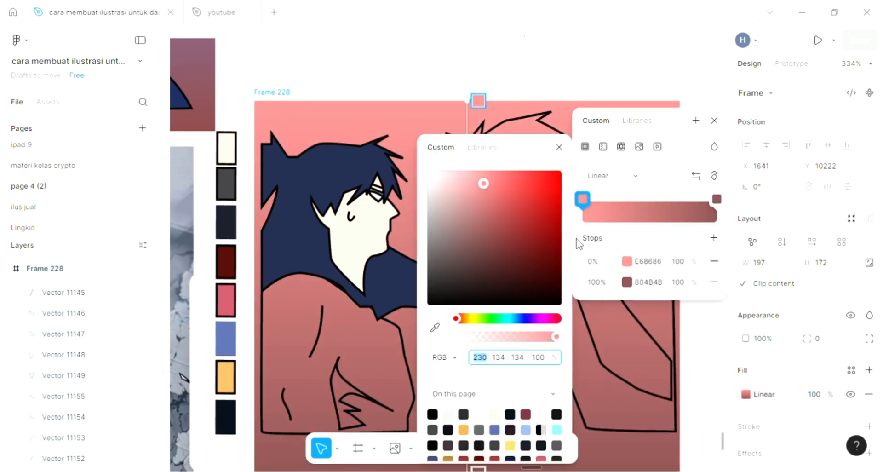
pyautogui.click(465, 319)
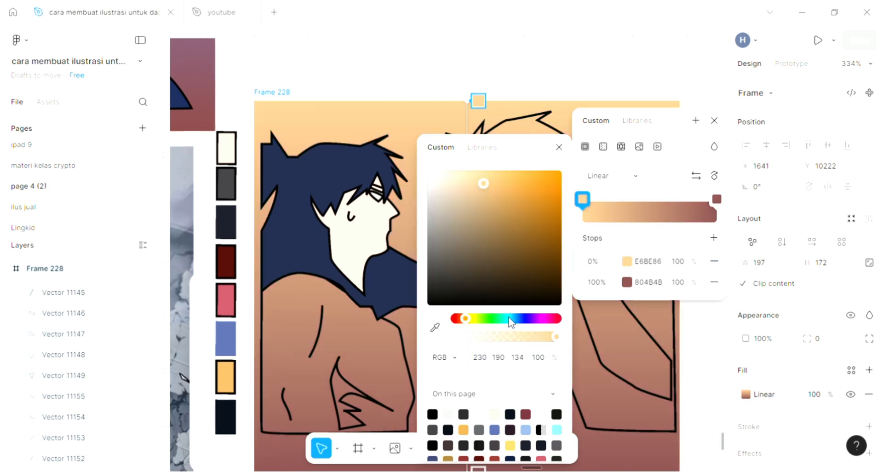
pyautogui.click(491, 318)
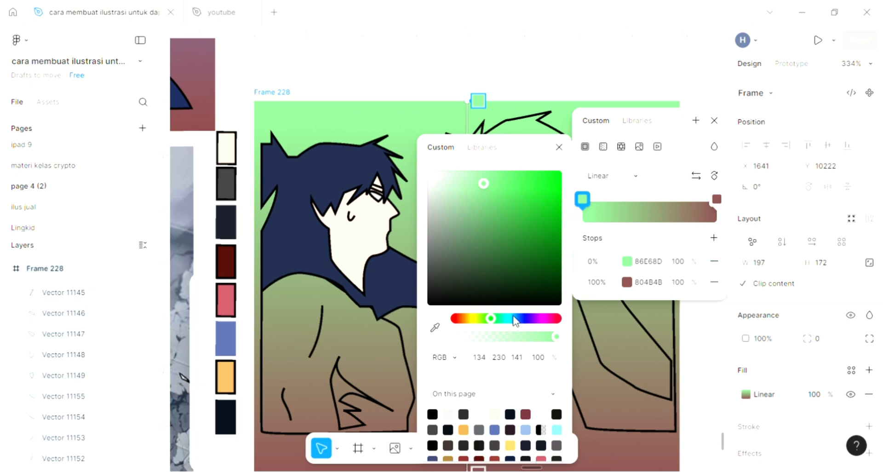
pyautogui.click(518, 318)
pyautogui.click(509, 317)
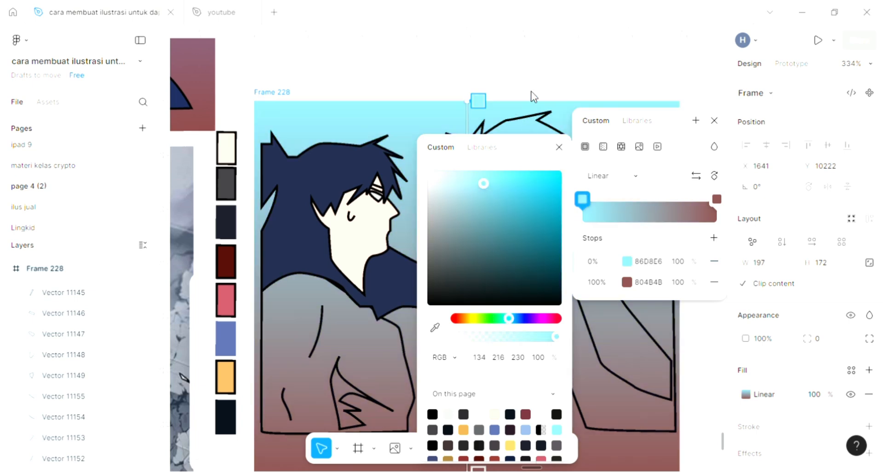
pyautogui.click(549, 77)
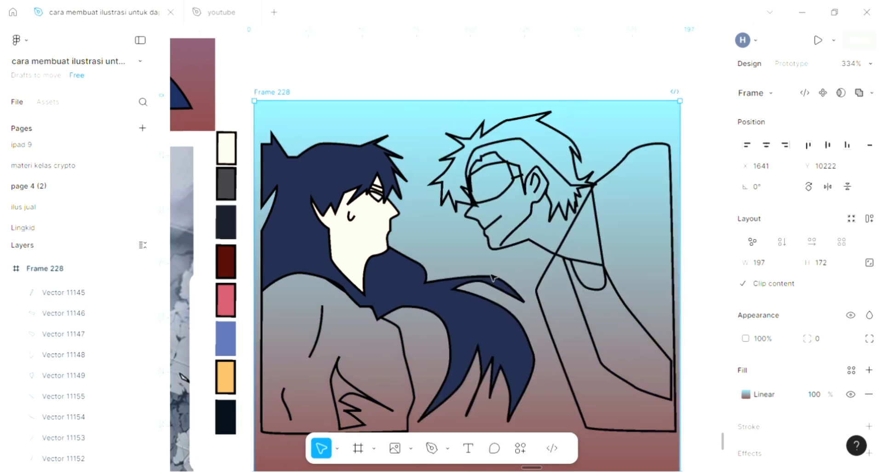
pyautogui.press('Escape')
# - Fill the long-haired character's torso with the sampled skin color FFE2D3 and send the shape to the back
pyautogui.scroll(-2, 382, 226)
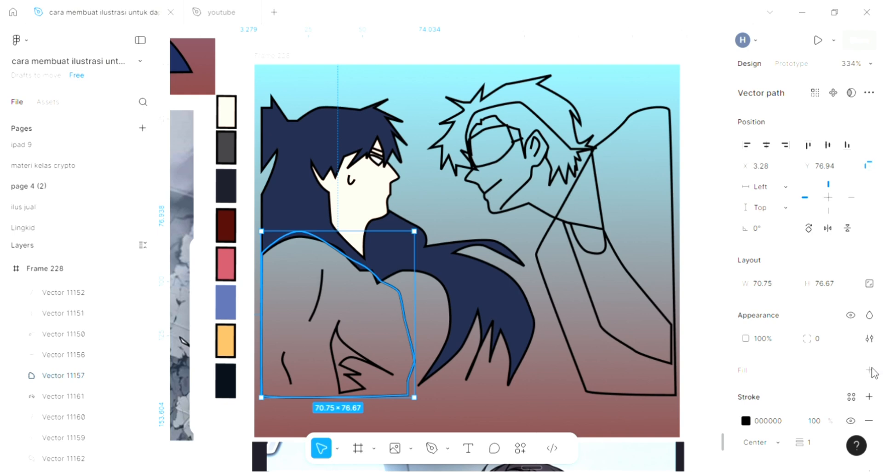
pyautogui.click(742, 368)
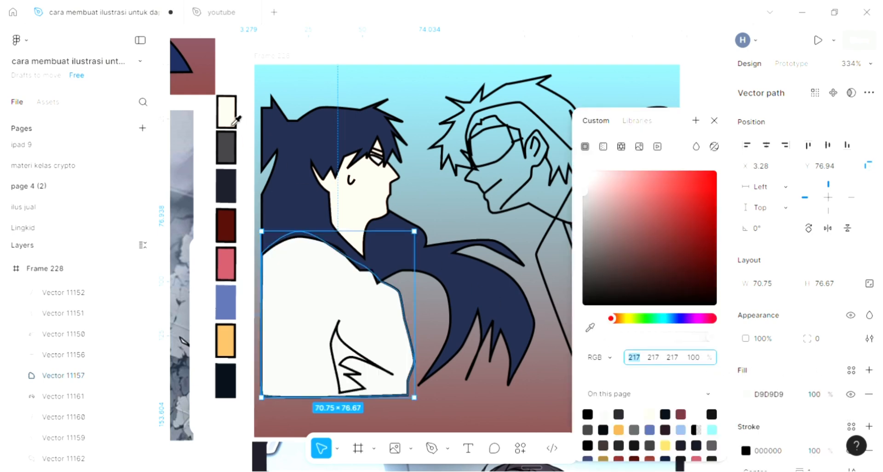
pyautogui.press('i')
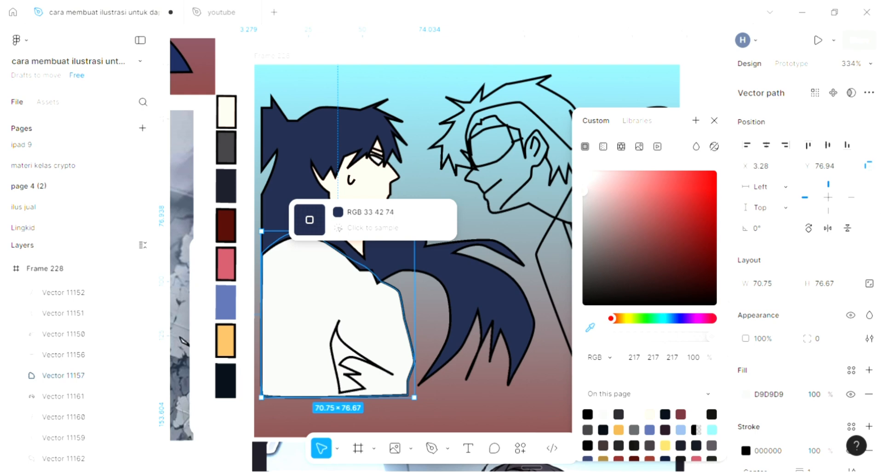
pyautogui.click(345, 196)
pyautogui.click(717, 122)
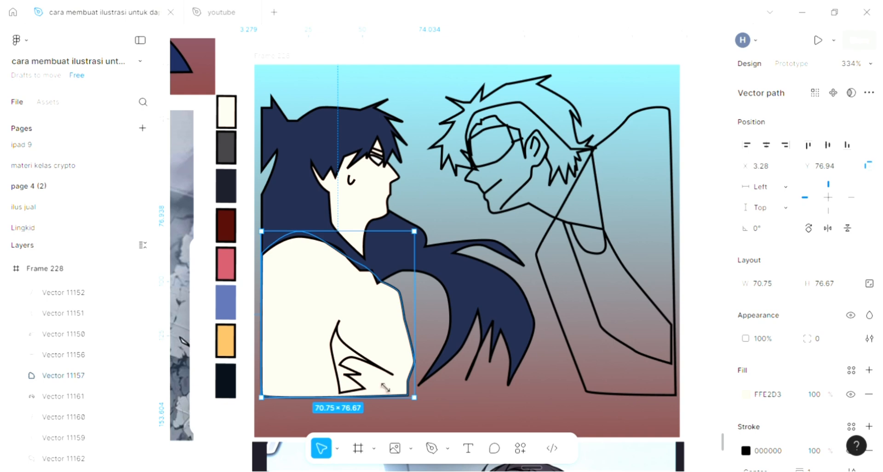
pyautogui.press('[')
# - Fill the jagged shape on the torso's lower part with the sampled dark gray swatch, 3E3D41
pyautogui.click(350, 377)
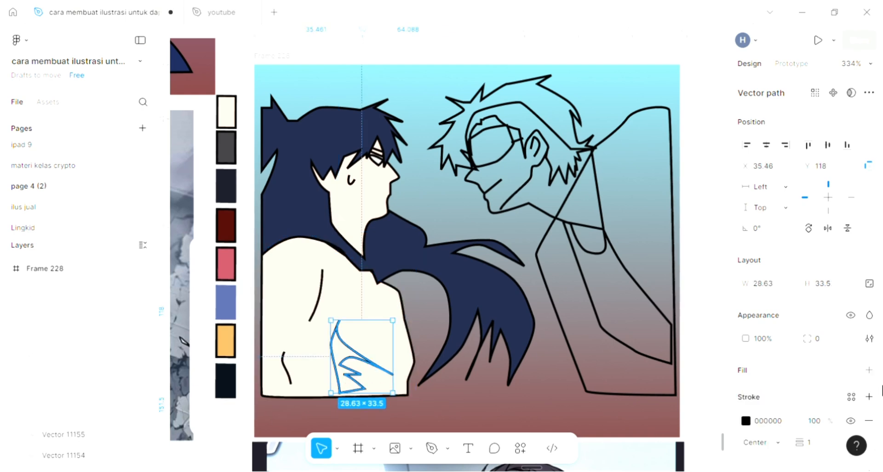
pyautogui.click(841, 370)
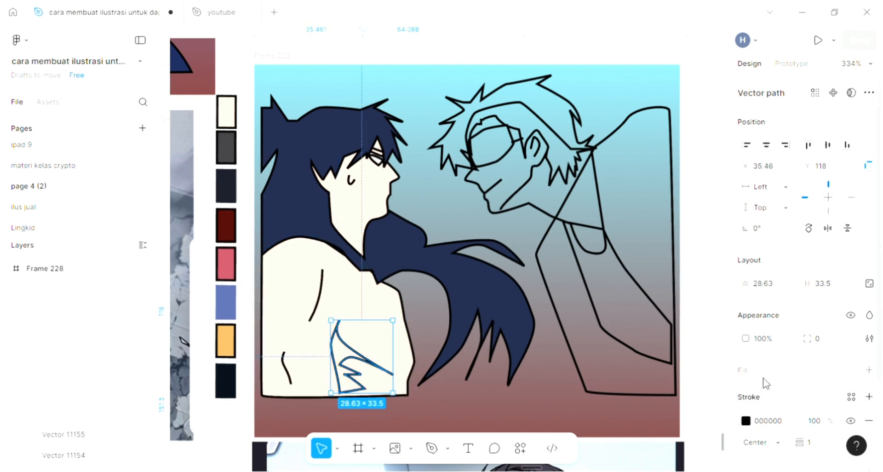
pyautogui.click(741, 393)
pyautogui.click(592, 329)
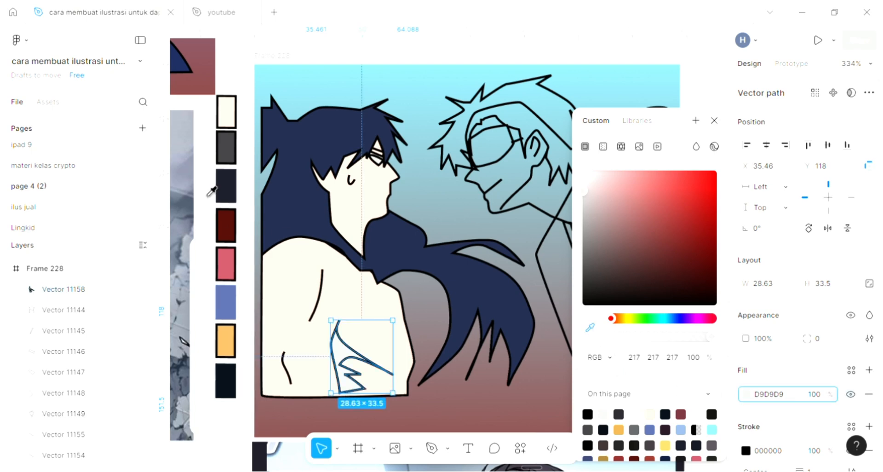
pyautogui.press('i')
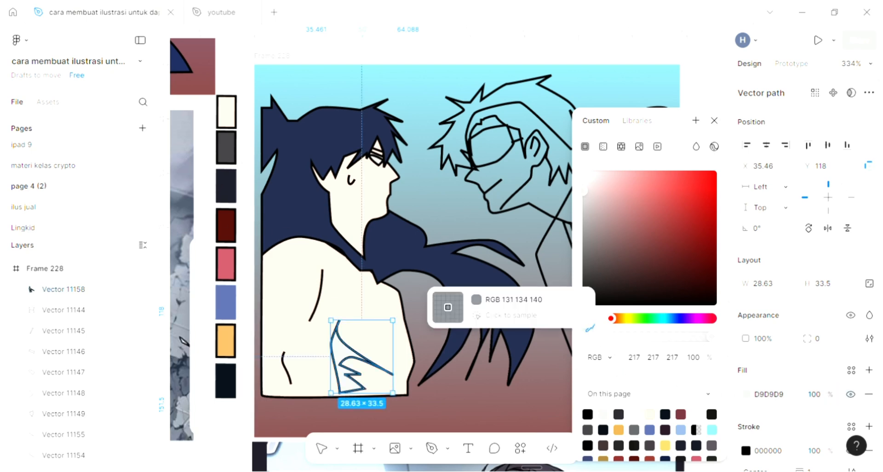
pyautogui.click(226, 147)
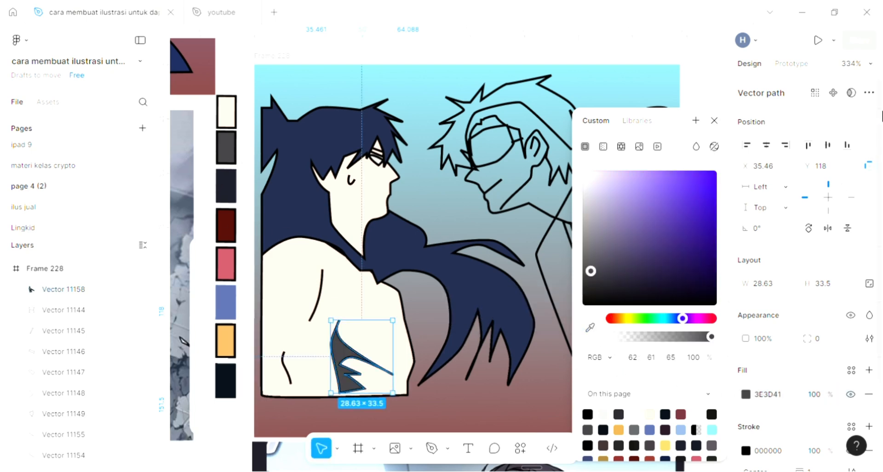
pyautogui.click(715, 122)
# - Color the long-haired character's small eye shape off-white F5F5F5 by sampling the canvas background
pyautogui.click(404, 176)
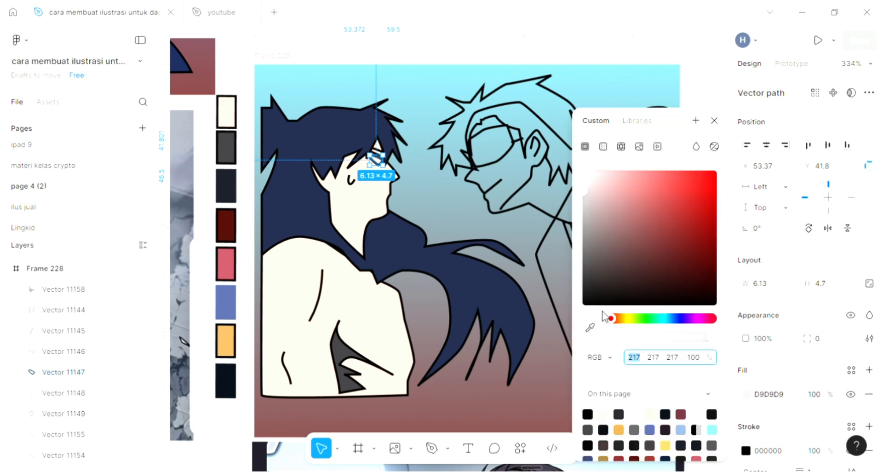
pyautogui.click(590, 327)
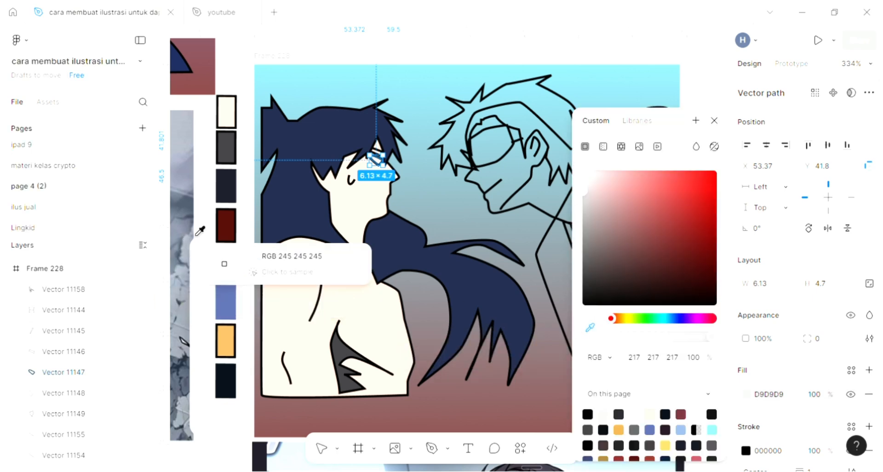
pyautogui.click(201, 230)
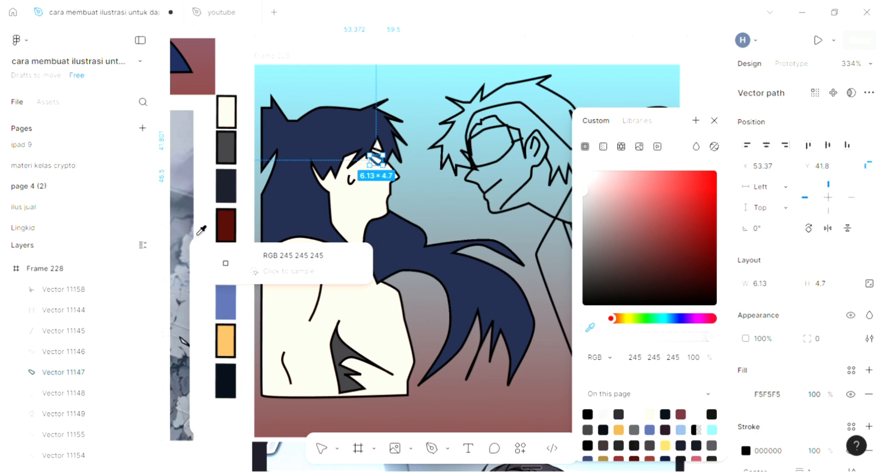
pyautogui.press('Escape')
pyautogui.click(715, 122)
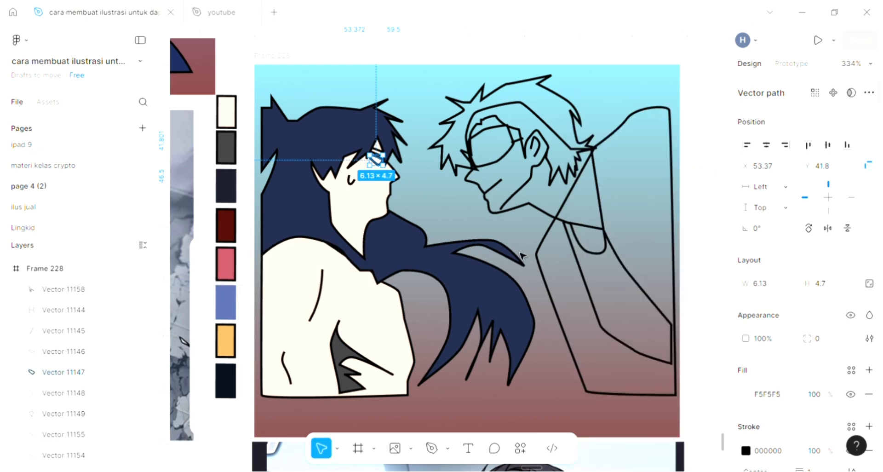
# - Fill the short-haired character's hair with navy 212A4A sampled from the long-haired character's hair
pyautogui.hscroll(5, 511, 266)
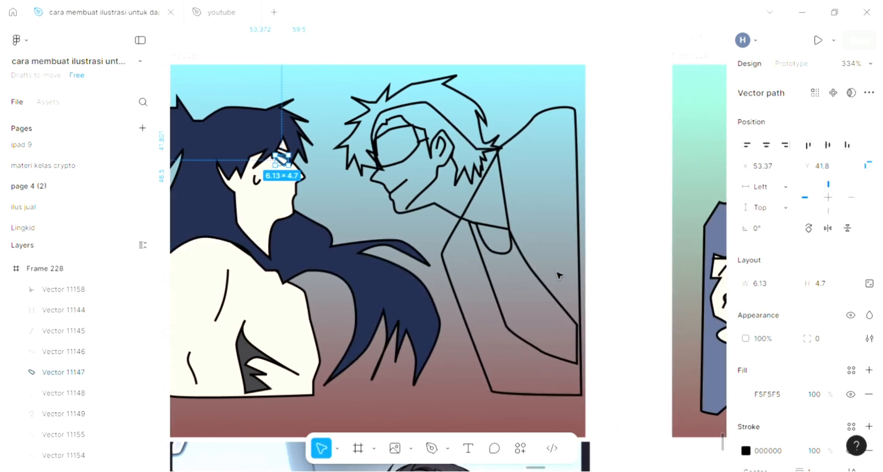
pyautogui.press('Escape')
pyautogui.scroll(3, 567, 261)
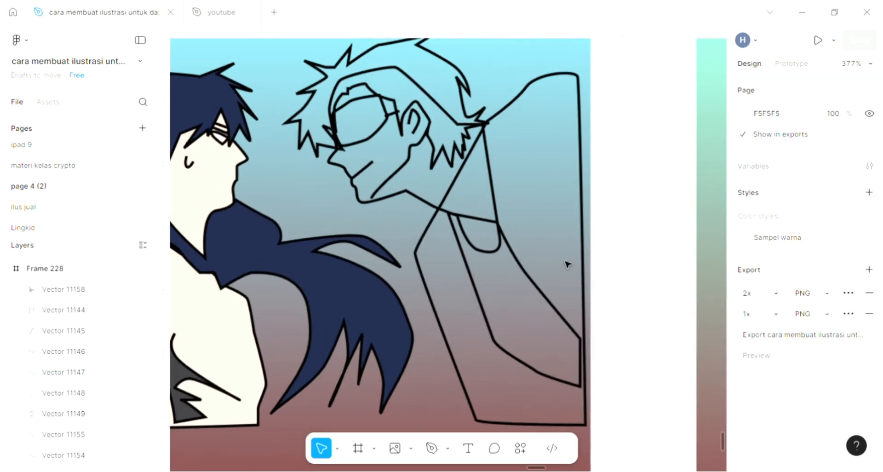
pyautogui.scroll(2, 567, 264)
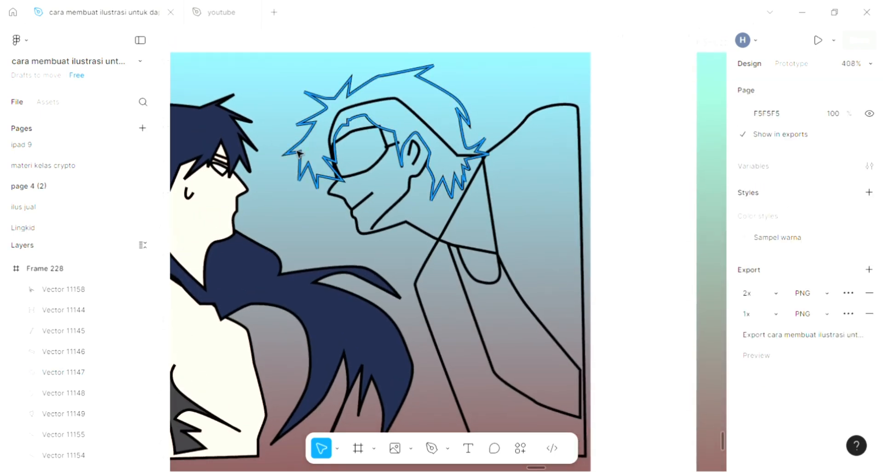
pyautogui.click(350, 87)
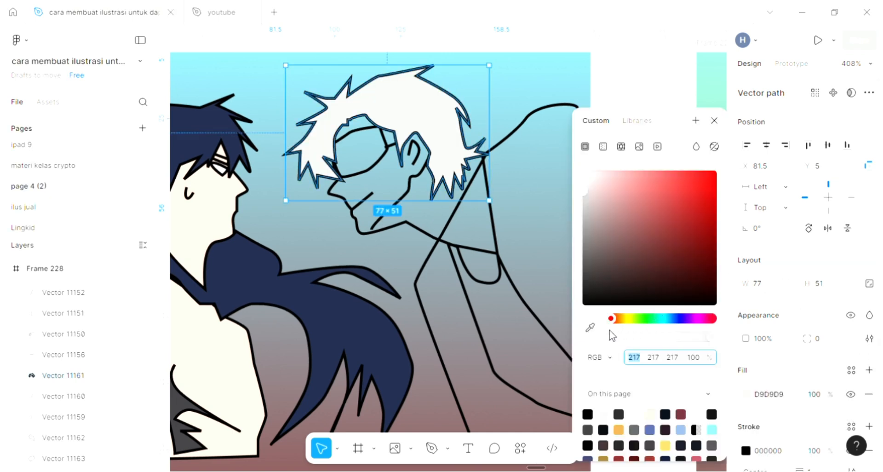
pyautogui.click(591, 329)
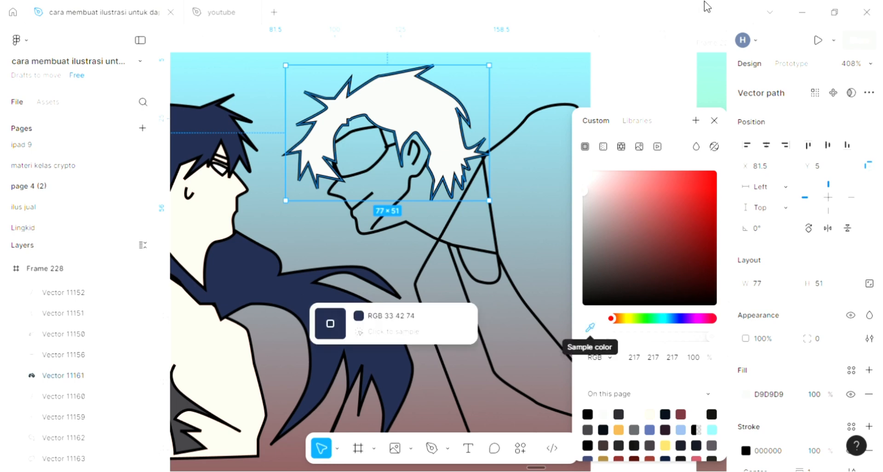
pyautogui.click(331, 323)
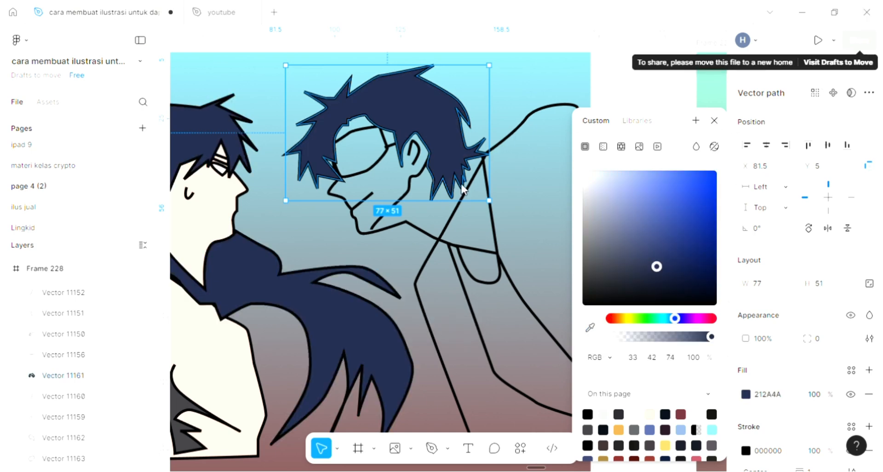
pyautogui.click(440, 252)
pyautogui.click(236, 222)
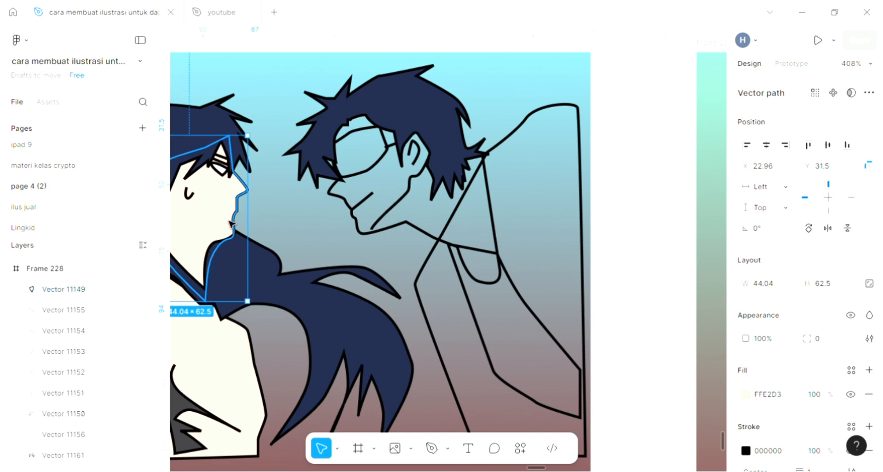
# - Fill the short-haired character's glasses lens with the dark gray palette swatch, 3E3D41
pyautogui.click(368, 176)
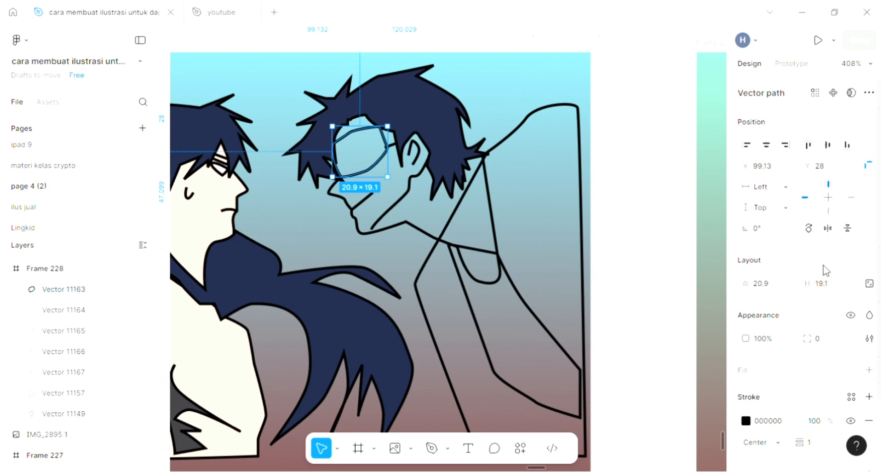
pyautogui.click(869, 370)
pyautogui.click(746, 394)
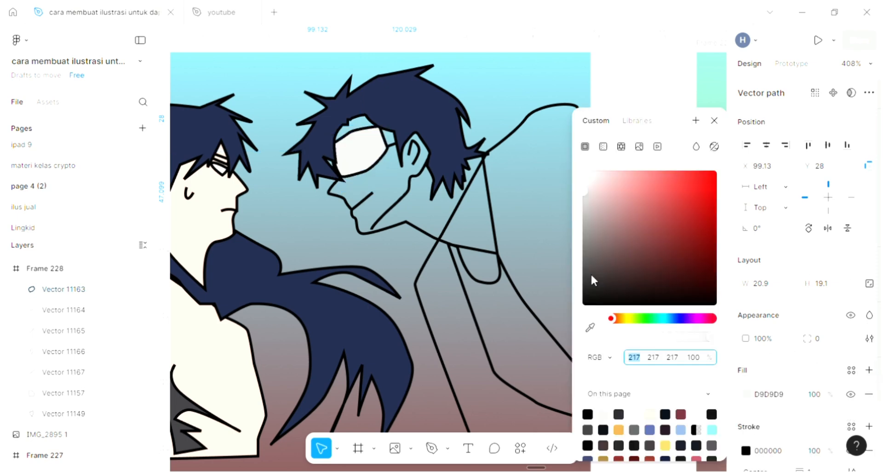
pyautogui.scroll(-3, 493, 238)
pyautogui.scroll(2, 368, 230)
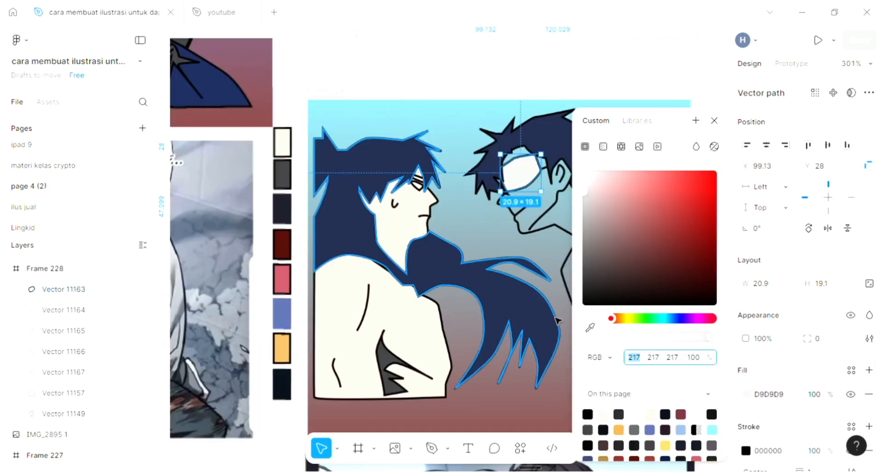
pyautogui.click(590, 327)
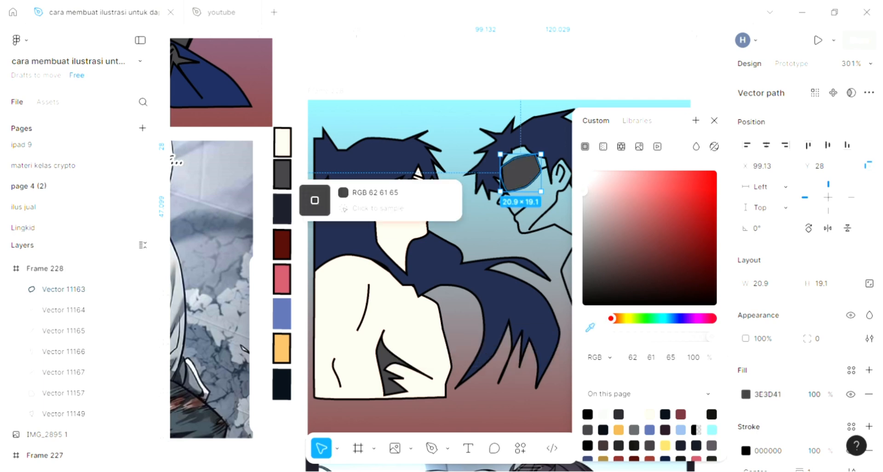
pyautogui.click(286, 175)
pyautogui.hscroll(2, 286, 176)
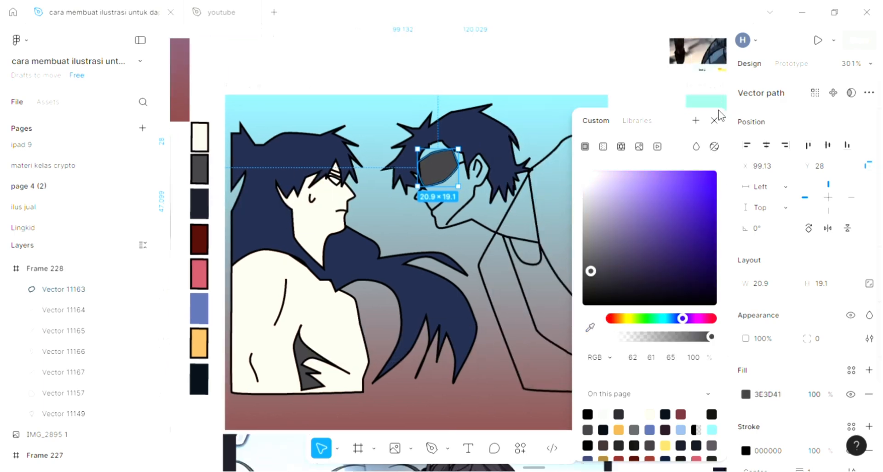
pyautogui.click(716, 121)
# - Fill the short-haired character's face and neck shape with the sampled skin color FFE2D3 and send it to the back
pyautogui.scroll(2, 575, 257)
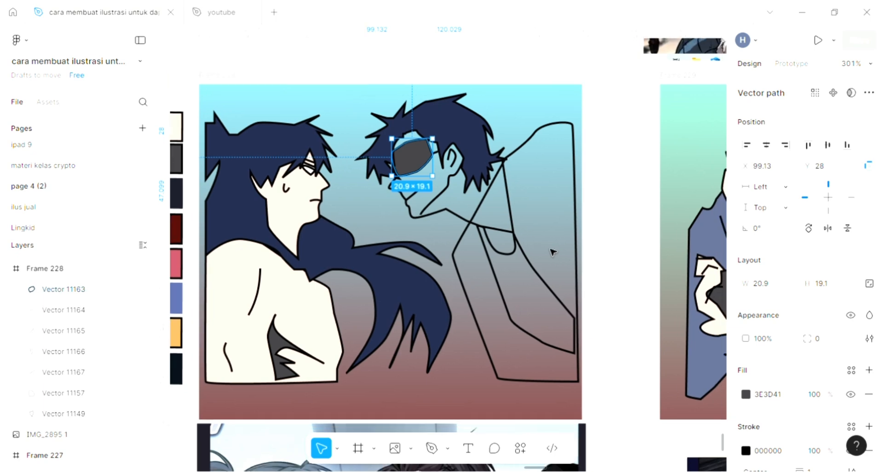
pyautogui.scroll(1, 502, 210)
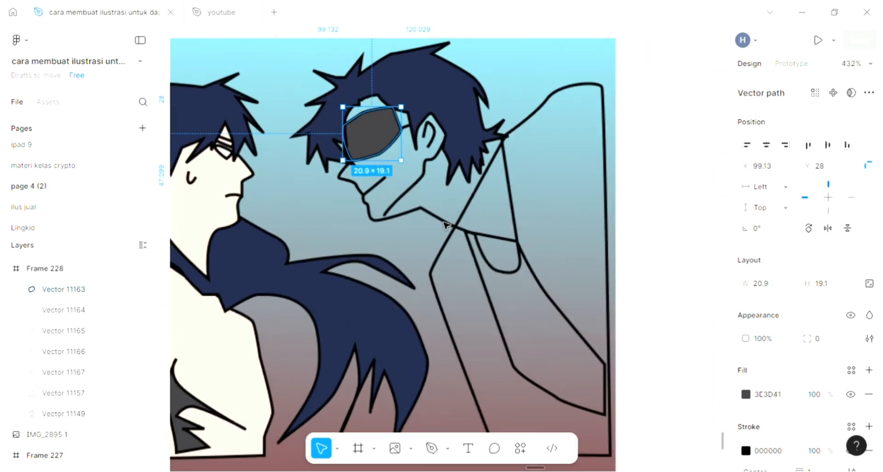
pyautogui.click(445, 225)
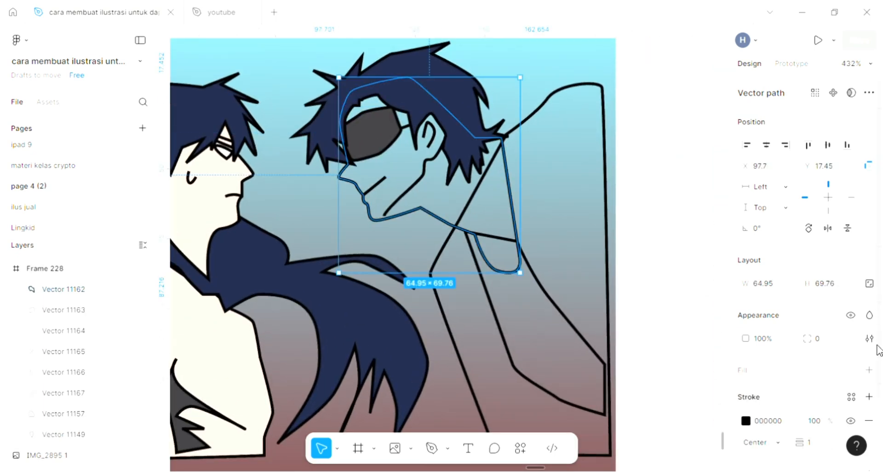
pyautogui.click(870, 370)
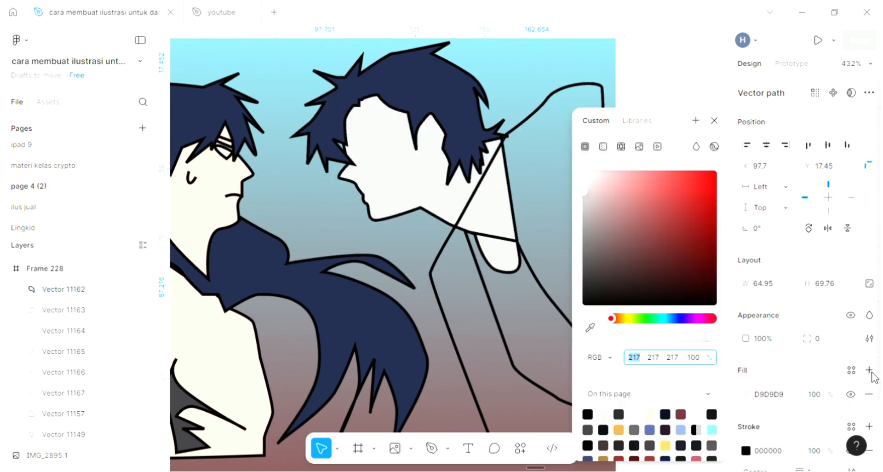
pyautogui.click(591, 328)
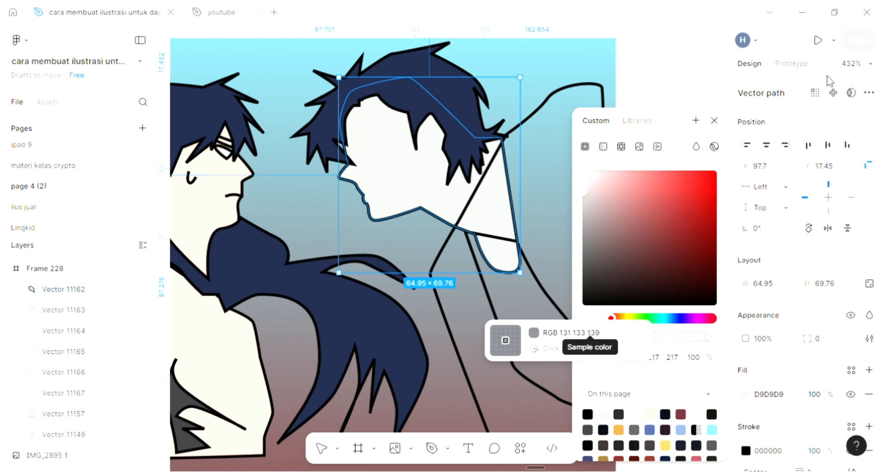
pyautogui.click(235, 342)
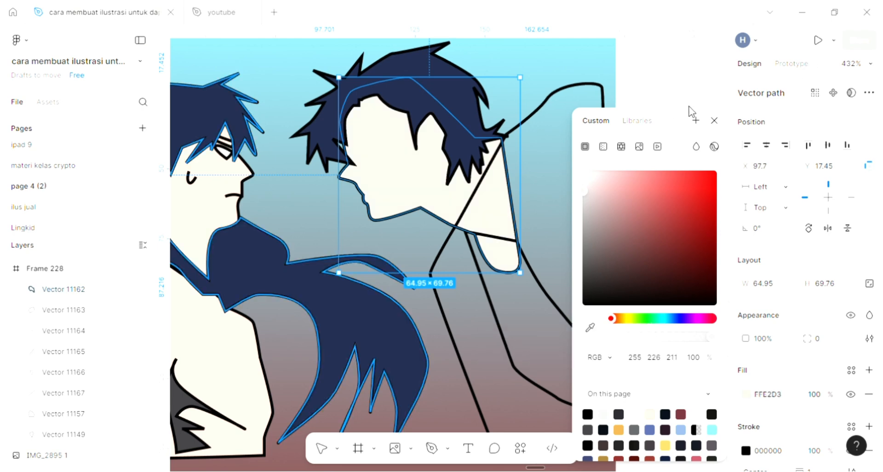
pyautogui.click(716, 122)
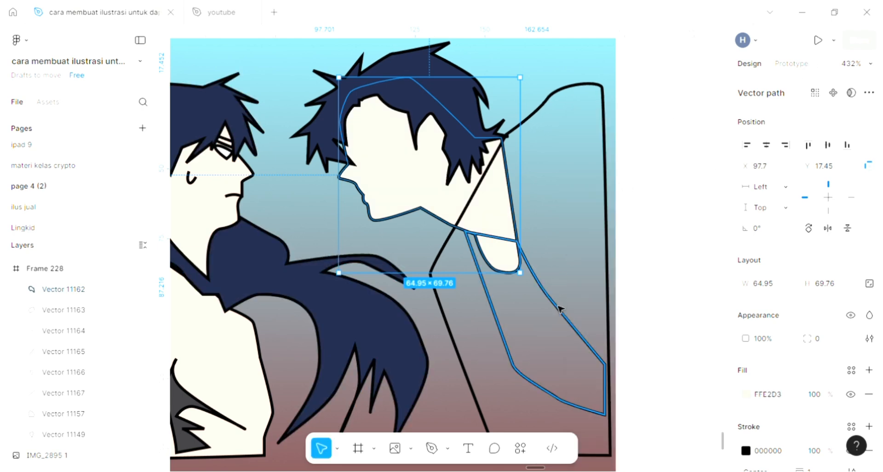
pyautogui.press('[')
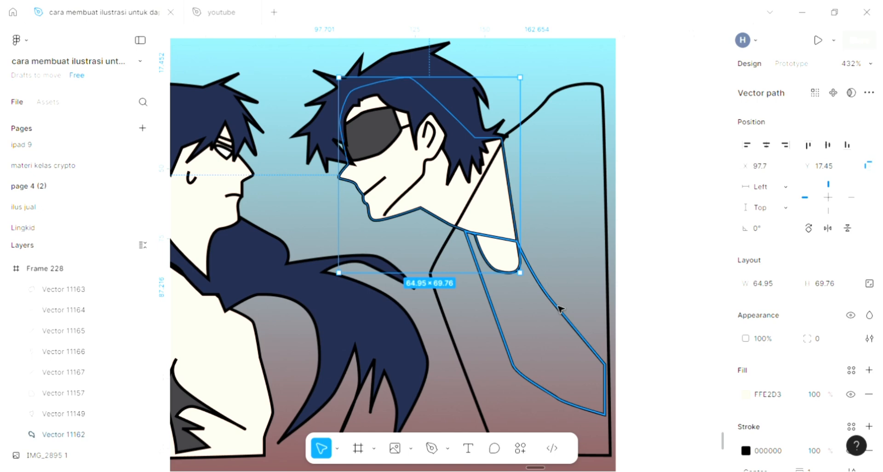
# - Fill the short-haired character's large jacket shape with dark gray 3E3D41 sampled from the glasses lens
pyautogui.click(542, 116)
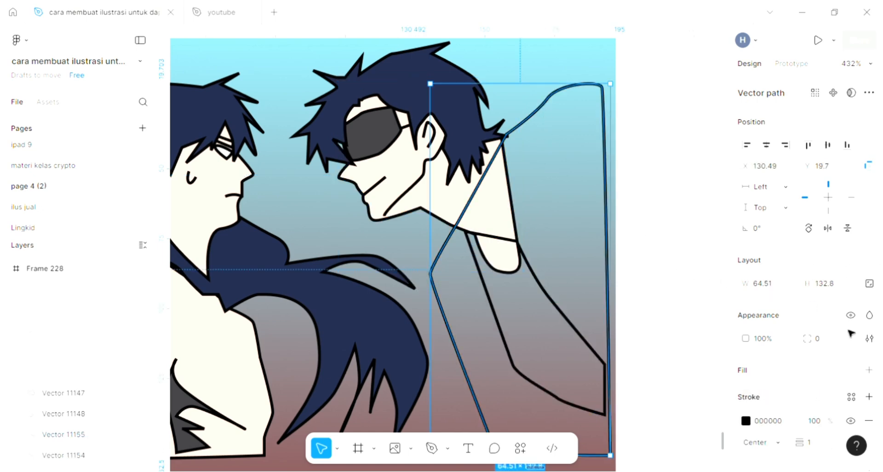
pyautogui.click(871, 371)
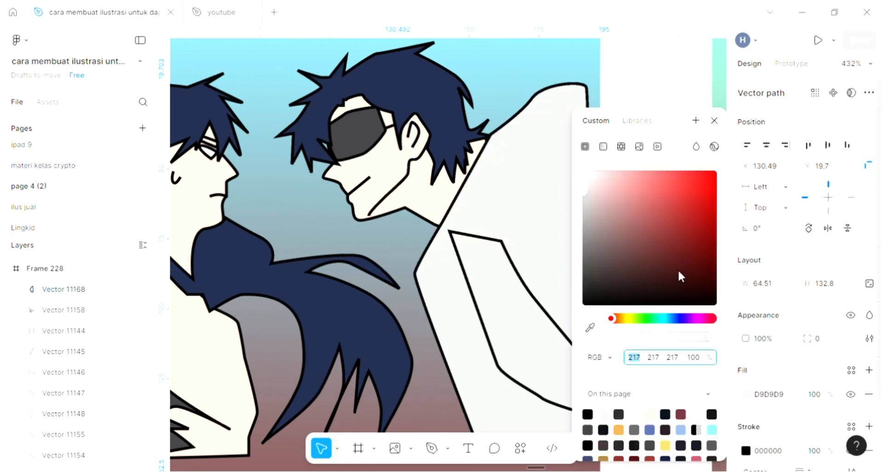
pyautogui.click(589, 328)
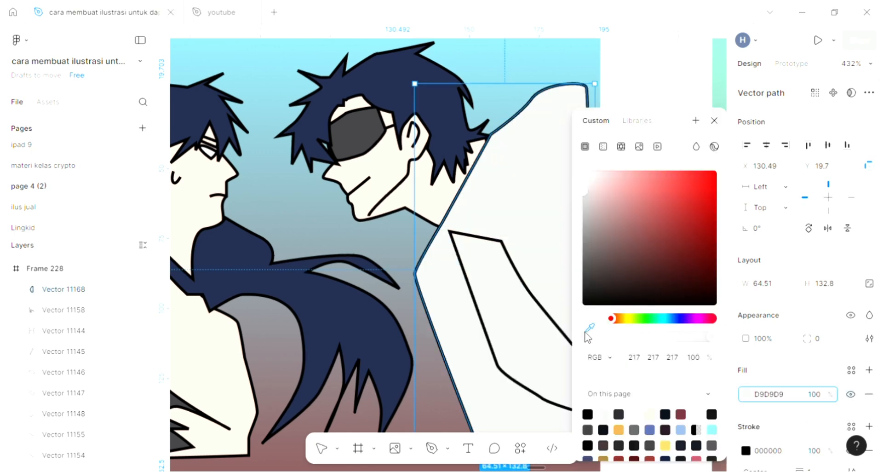
pyautogui.click(589, 328)
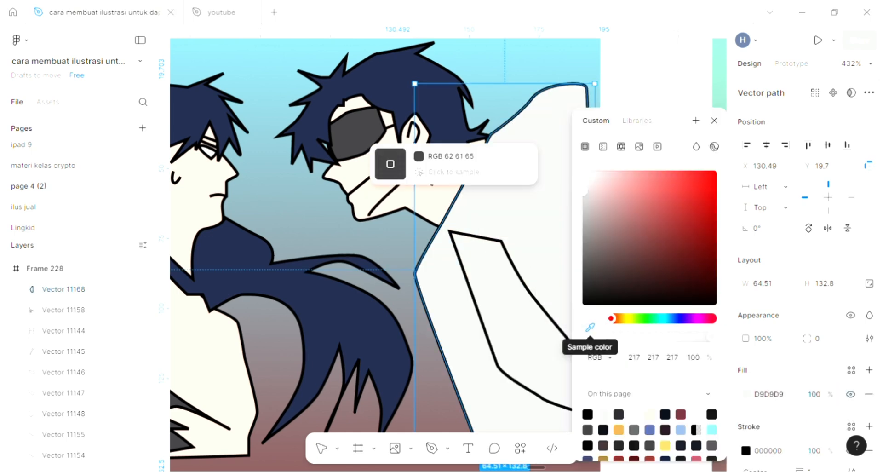
pyautogui.click(390, 164)
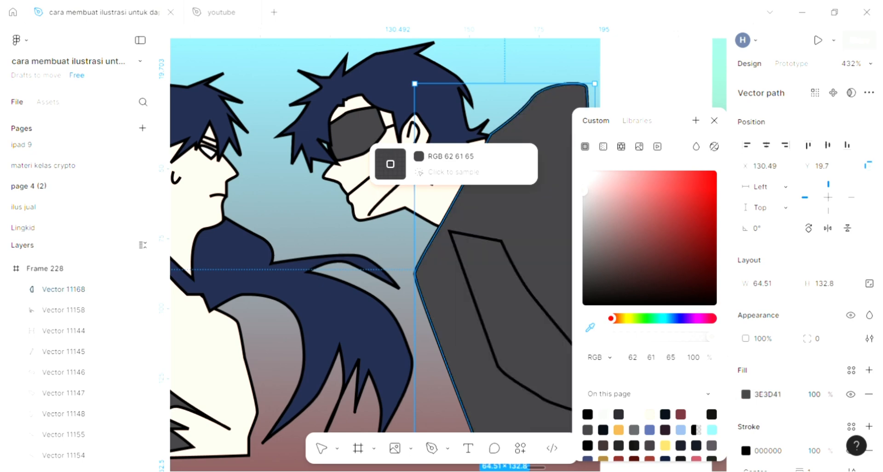
pyautogui.click(577, 302)
# - Fill the shirt panel inside the jacket with off-white F5F5F5 sampled from the long-haired character's eye
pyautogui.click(549, 316)
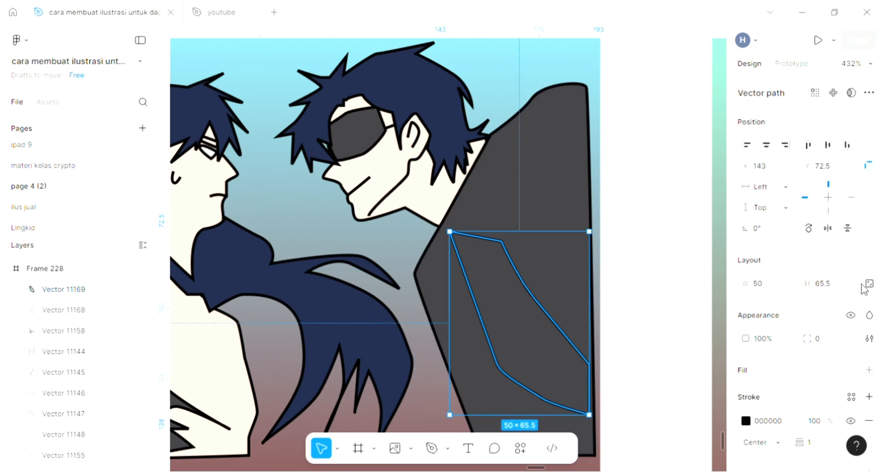
pyautogui.click(869, 371)
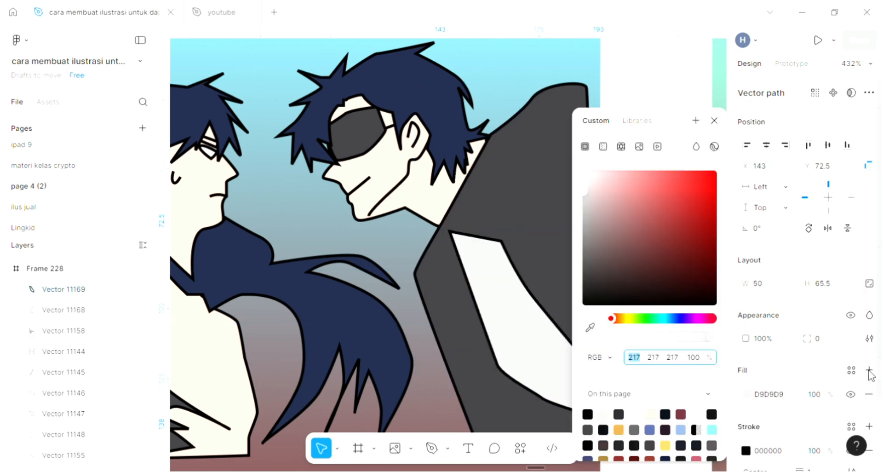
pyautogui.click(591, 327)
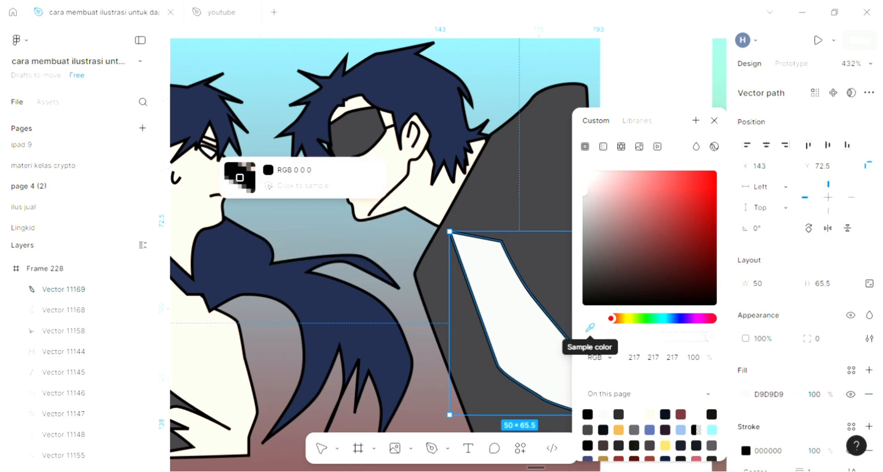
pyautogui.click(211, 148)
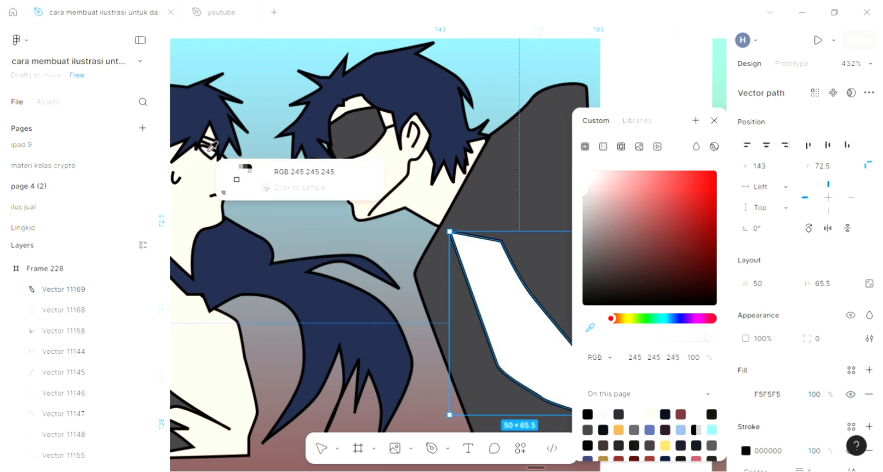
pyautogui.click(715, 121)
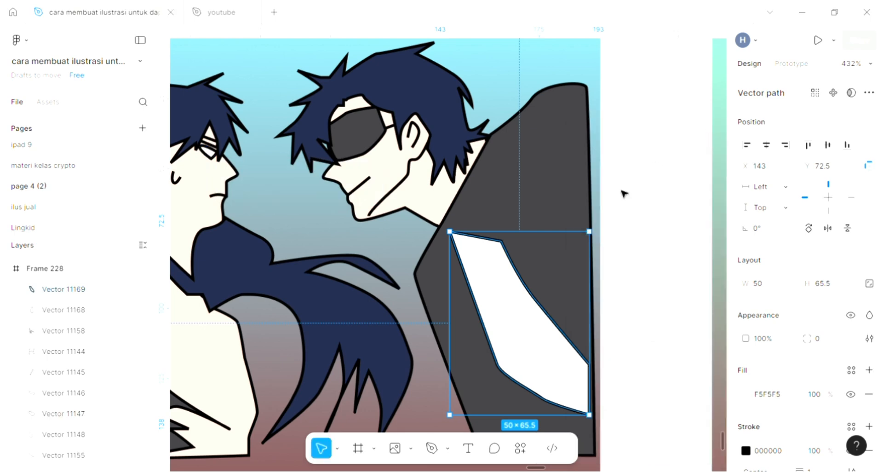
pyautogui.doubleClick(593, 188)
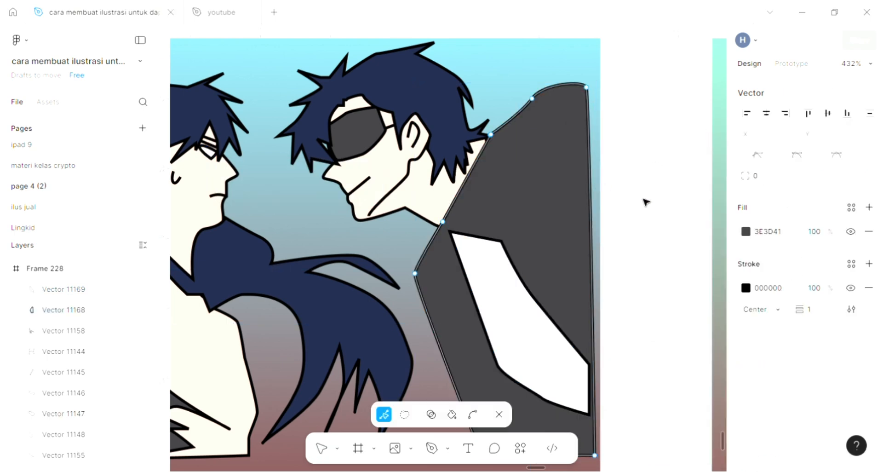
pyautogui.press('Escape')
pyautogui.press('Escape')
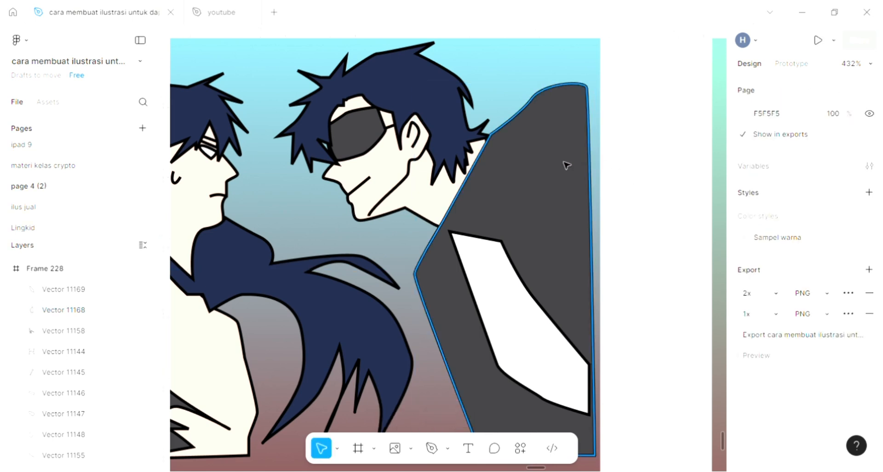
# - Send the dark gray jacket shape to the back, behind the short-haired character's neck
pyautogui.click(567, 165)
pyautogui.hotkey('ctrl', 'shift', '[')
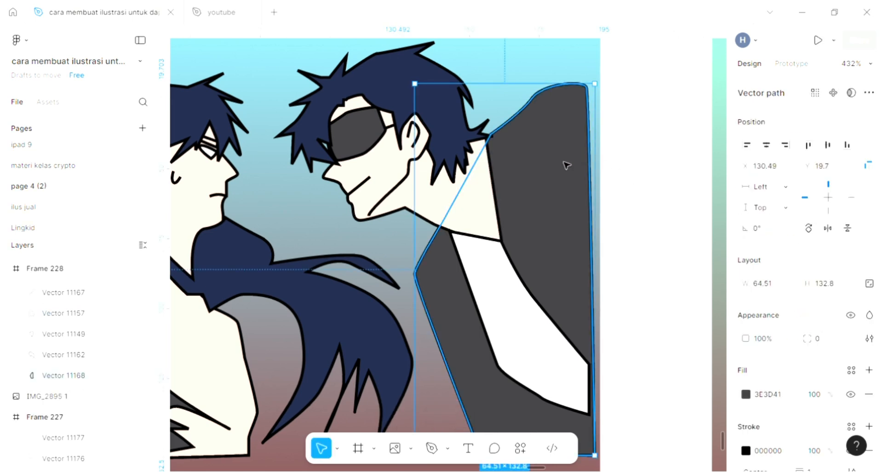
pyautogui.click(647, 234)
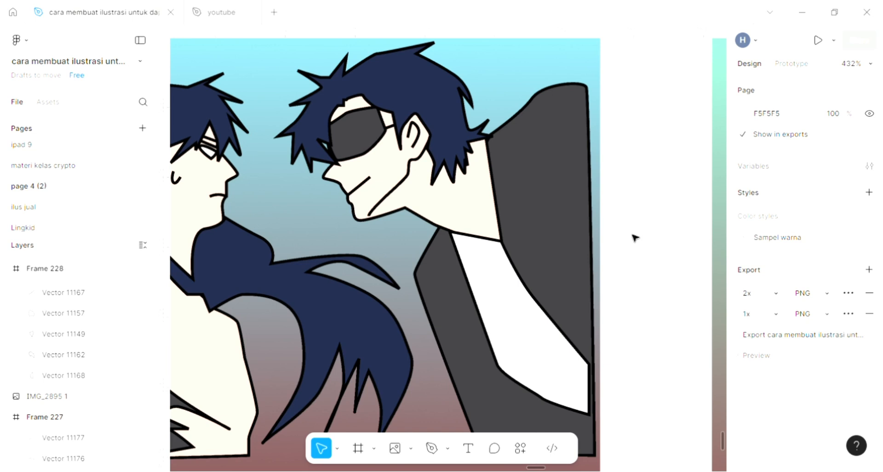
pyautogui.scroll(1, 498, 223)
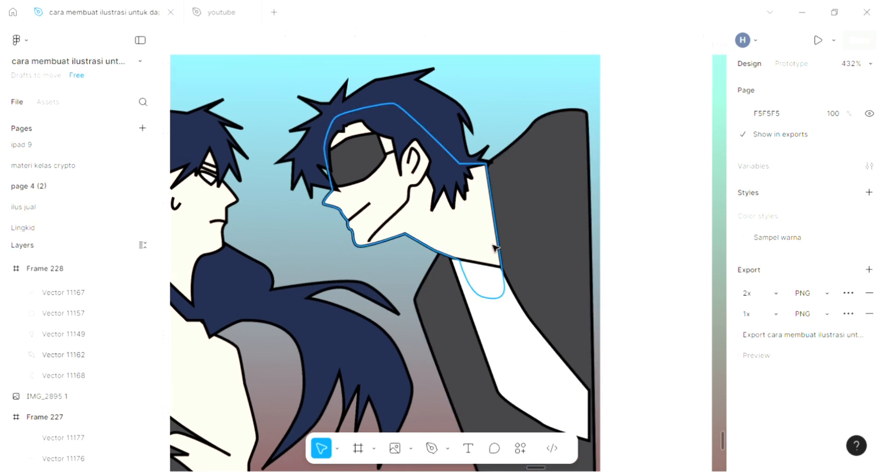
pyautogui.scroll(-3, 495, 248)
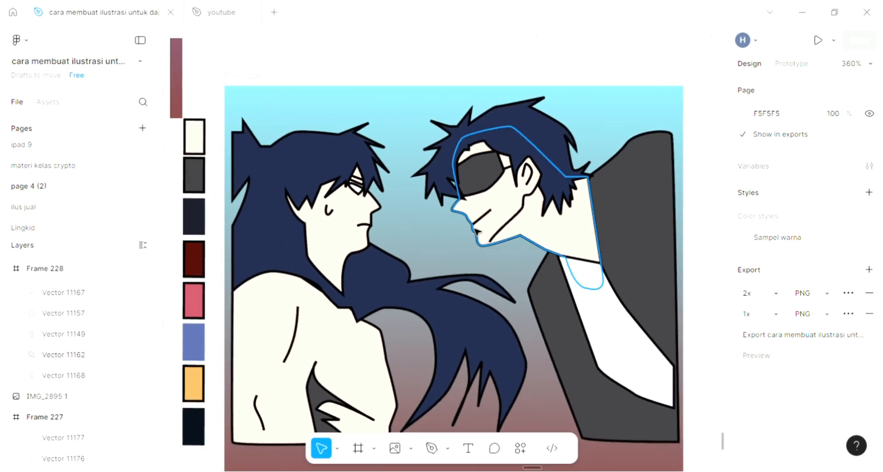
pyautogui.hscroll(-1, 354, 365)
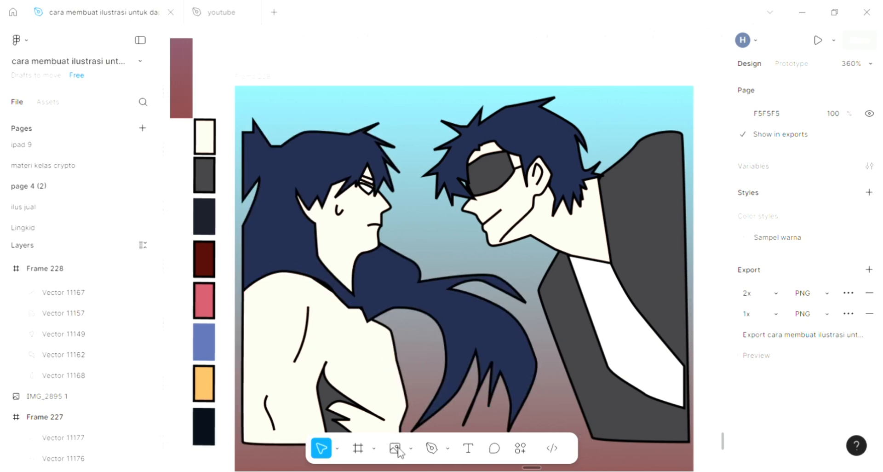
pyautogui.click(432, 448)
pyautogui.hscroll(-1, 325, 250)
pyautogui.scroll(2, 325, 253)
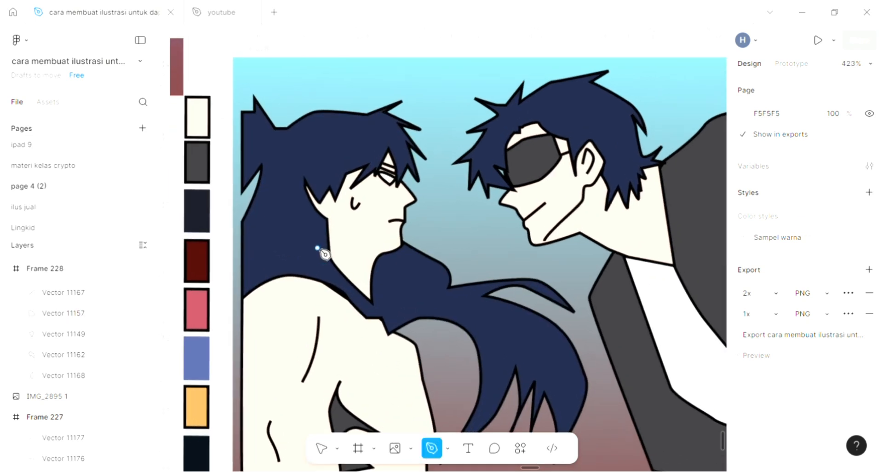
pyautogui.hscroll(-1, 325, 252)
pyautogui.scroll(3, 312, 199)
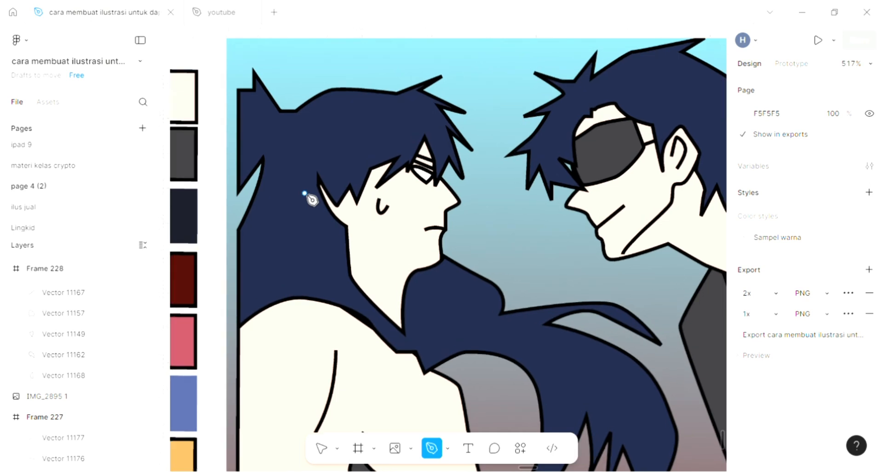
pyautogui.scroll(1, 363, 180)
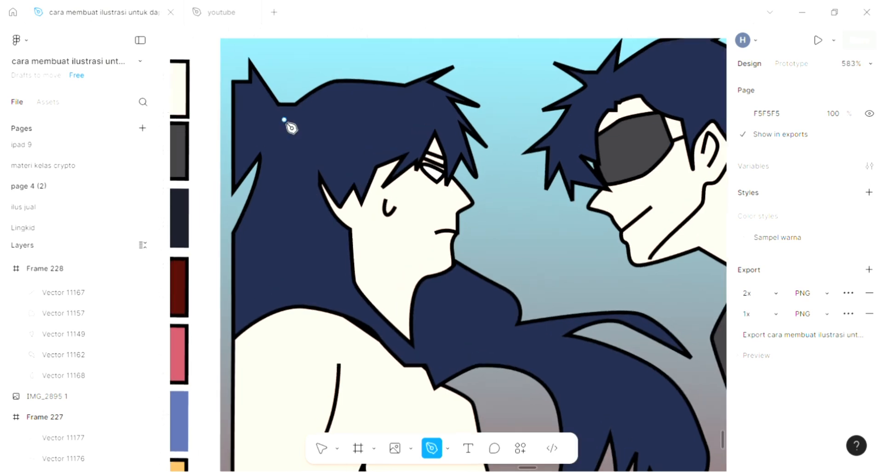
# - Send the long-haired character's navy hair shape to the back, and place the face and neck shape behind it
pyautogui.click(322, 450)
pyautogui.click(265, 214)
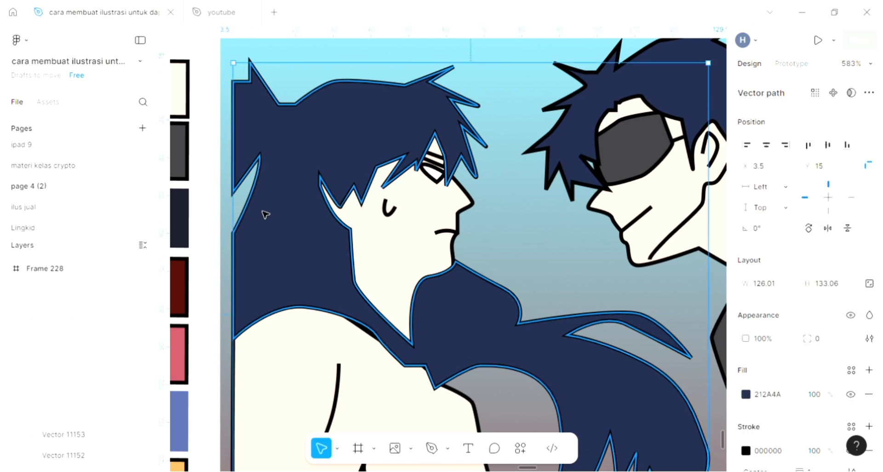
pyautogui.press('[')
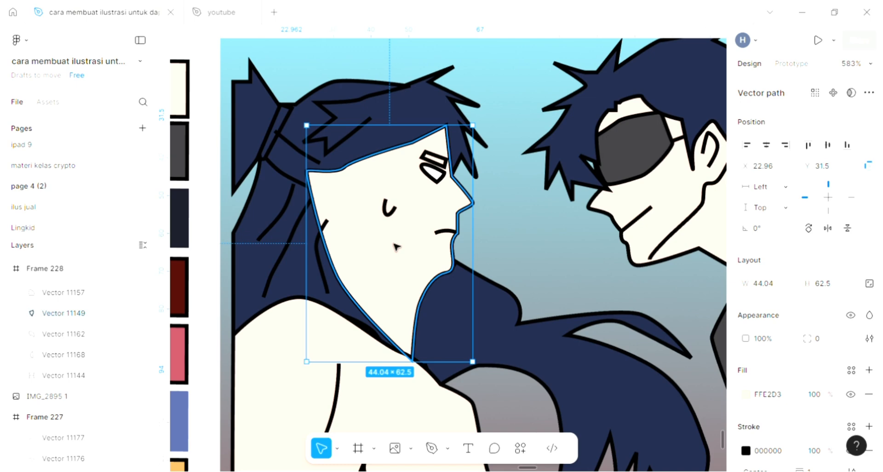
pyautogui.hotkey('ctrl', 'shift', '[')
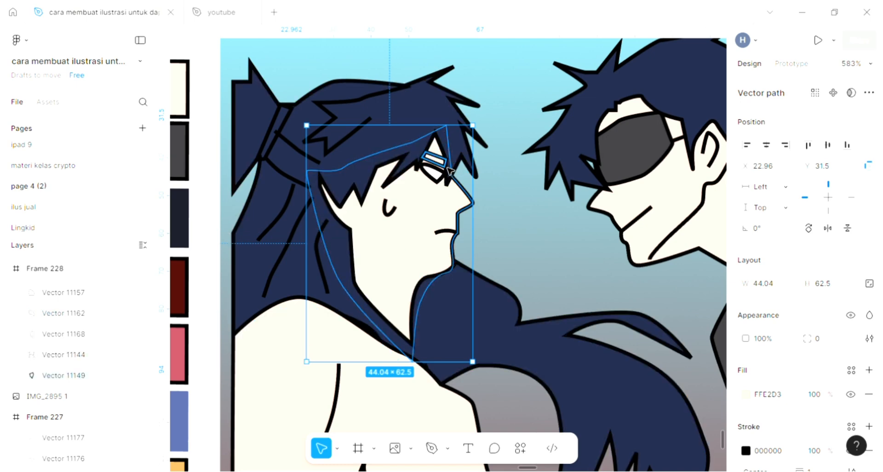
# - Fill the long-haired character's eyebrow shape with dark gray 3E3D41 sampled from the other character's glasses lens
pyautogui.click(433, 159)
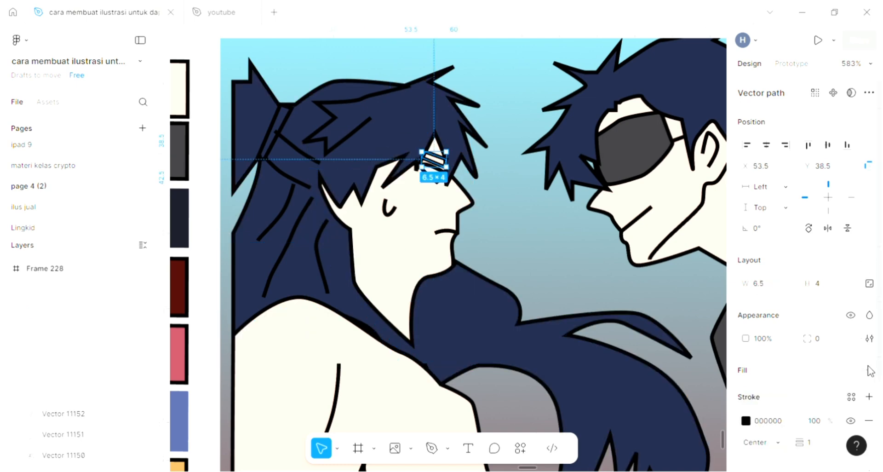
pyautogui.press('i')
pyautogui.hscroll(4, 486, 314)
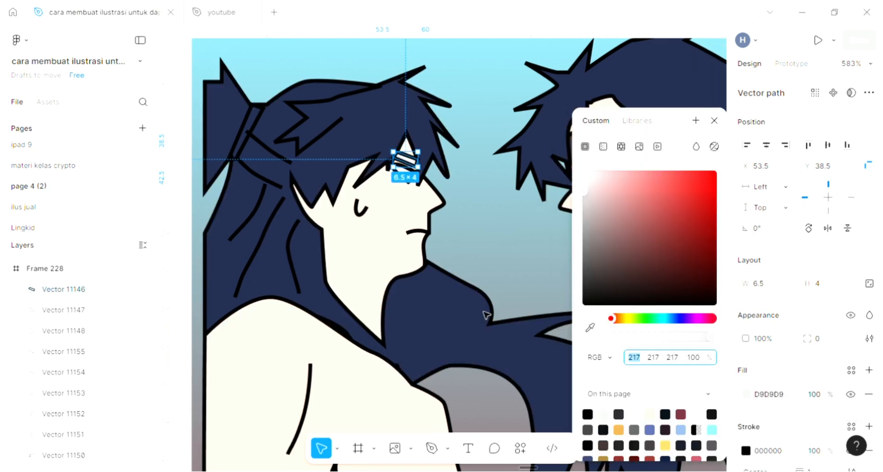
pyautogui.click(590, 327)
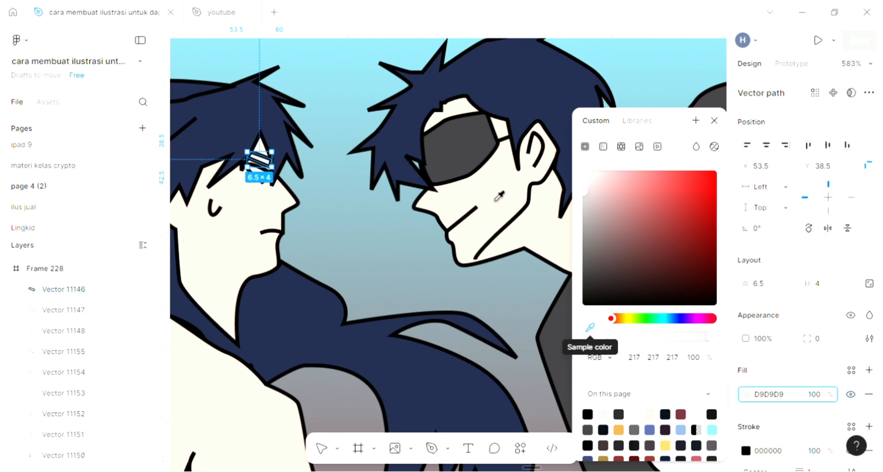
pyautogui.click(464, 151)
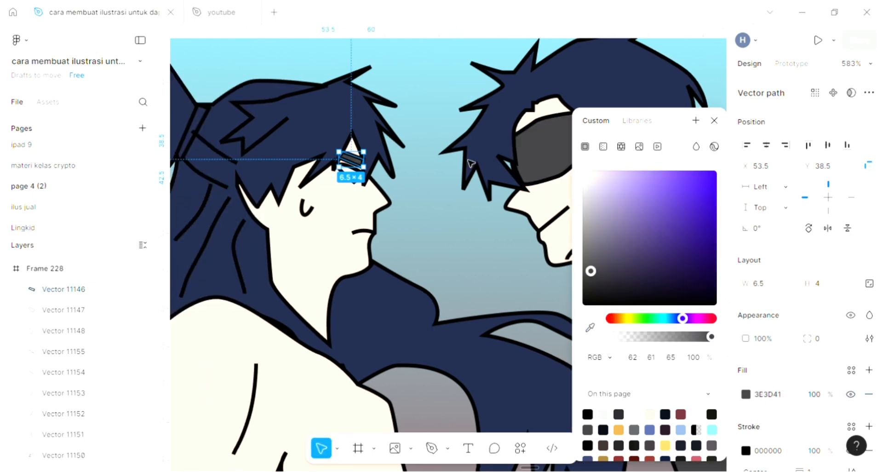
pyautogui.hscroll(-4, 484, 230)
pyautogui.click(484, 230)
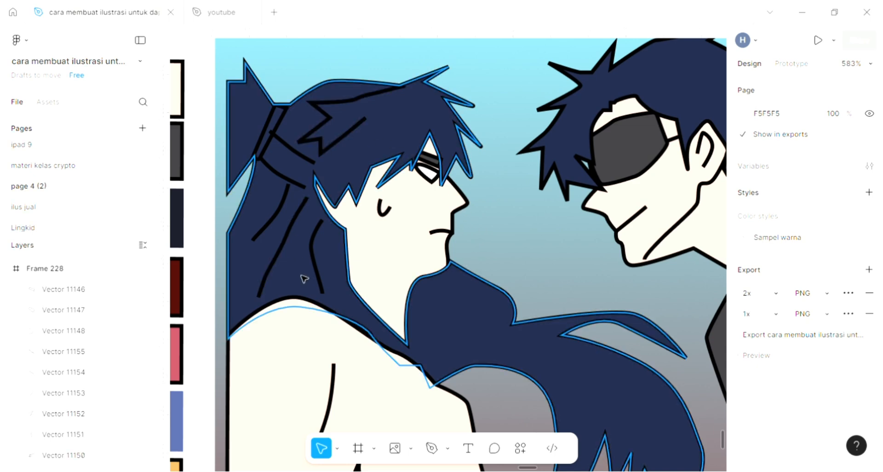
# - Fill the long-haired character's narrow hair tie with dark gray 3E3D41 sampled from the palette swatch
pyautogui.click(288, 124)
pyautogui.hscroll(-2, 288, 123)
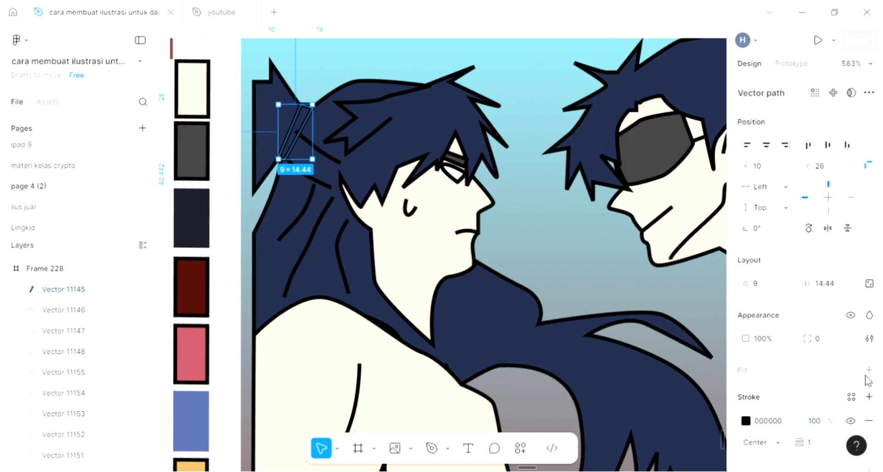
pyautogui.click(869, 371)
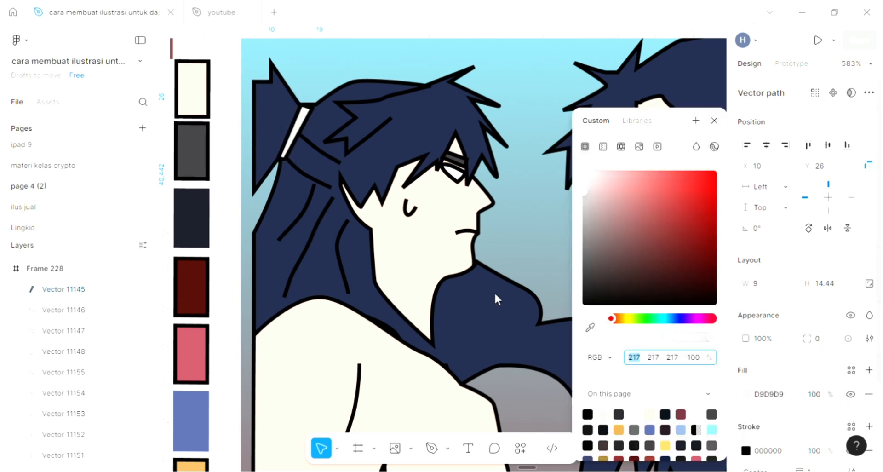
pyautogui.click(590, 329)
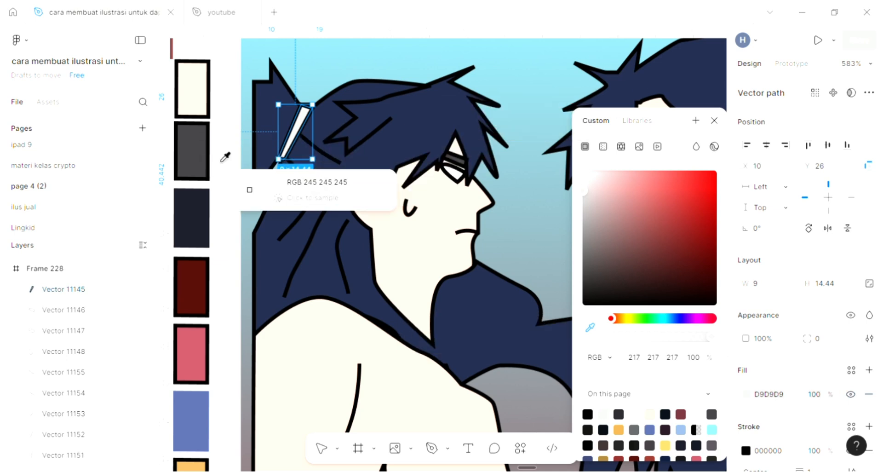
pyautogui.click(196, 168)
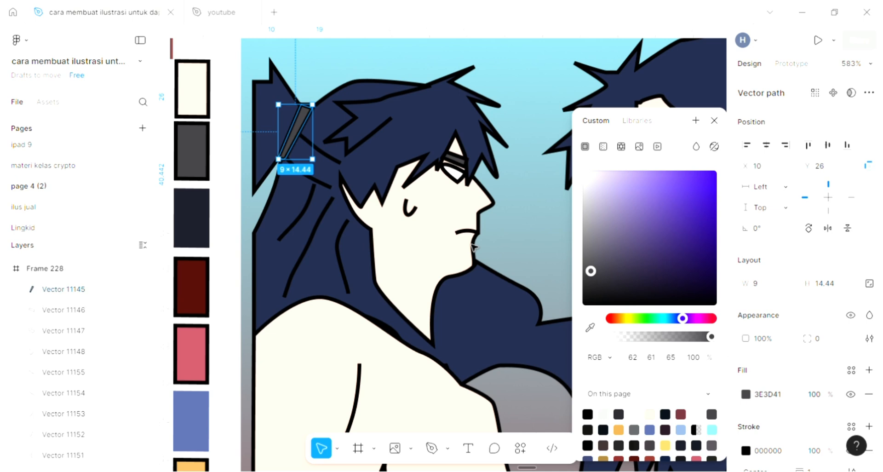
pyautogui.press('Escape')
pyautogui.press('Escape')
# - Draw a curved jawline with the Pen tool from the long-haired character's chin to the base of the ear
pyautogui.scroll(-5, 474, 244)
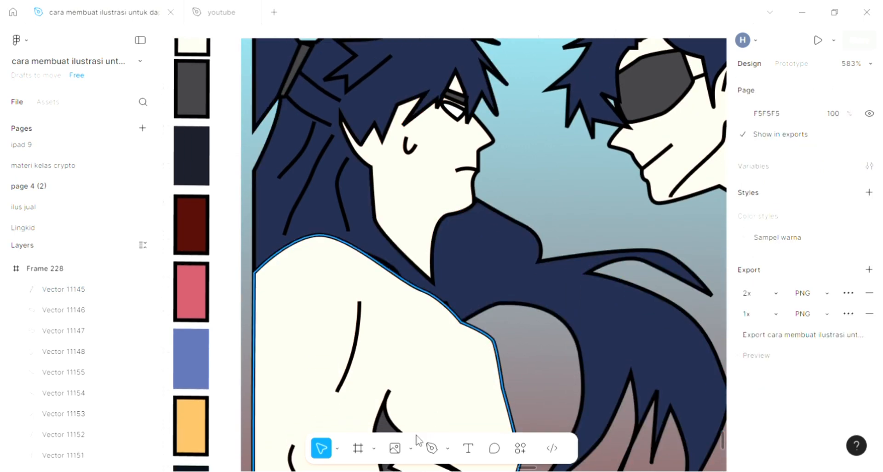
pyautogui.click(429, 449)
pyautogui.scroll(4, 414, 262)
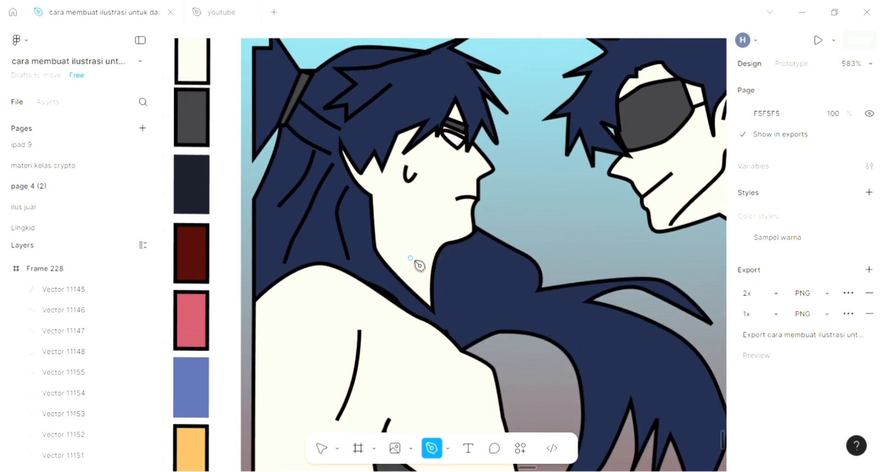
pyautogui.click(450, 270)
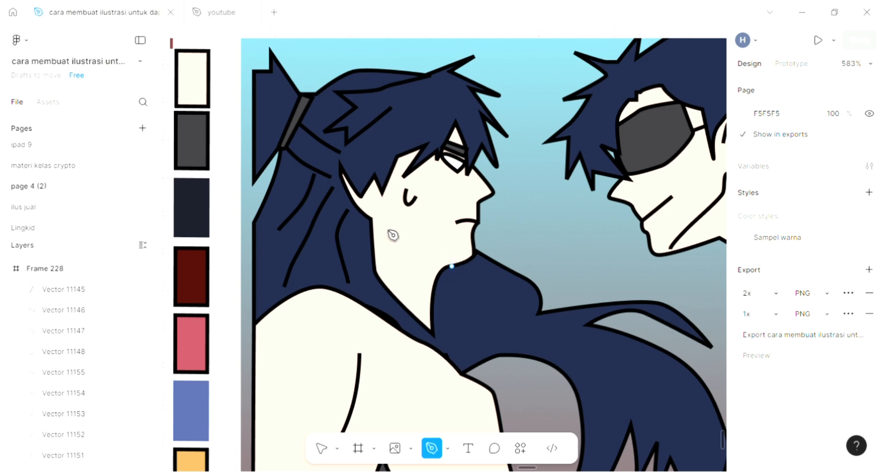
pyautogui.moveTo(371, 216); pyautogui.dragTo(354, 192)
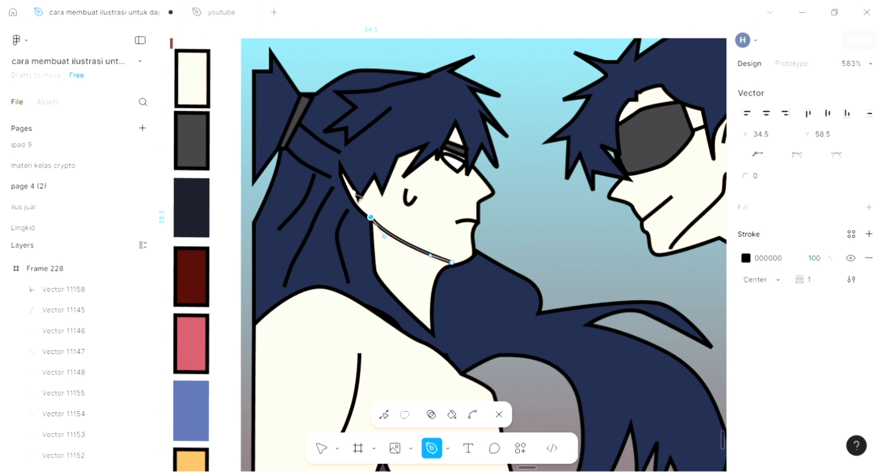
pyautogui.press('Escape')
pyautogui.press('Escape')
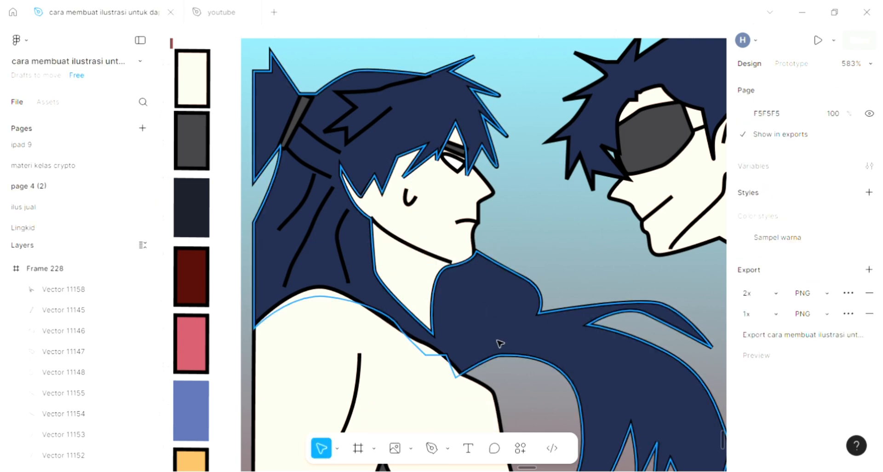
# - Draw a jagged strand line with the Pen tool inside the lower part of the long-haired character's flowing ponytail
pyautogui.scroll(-2, 500, 343)
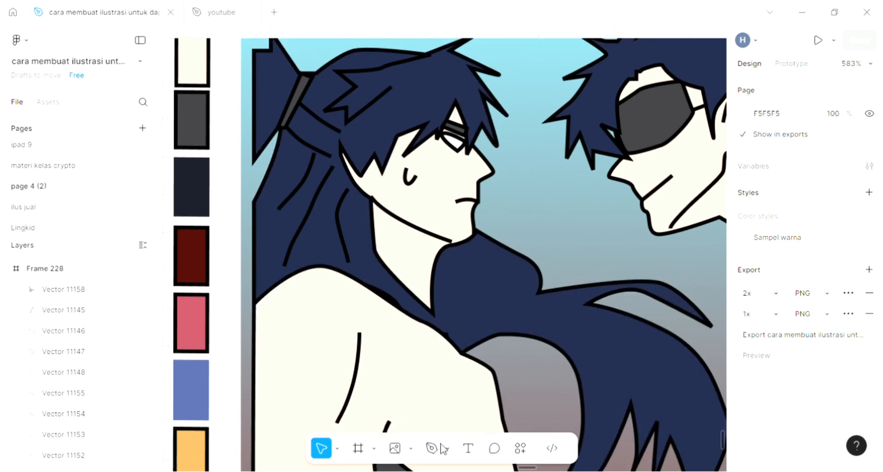
pyautogui.press('p')
pyautogui.scroll(-5, 489, 314)
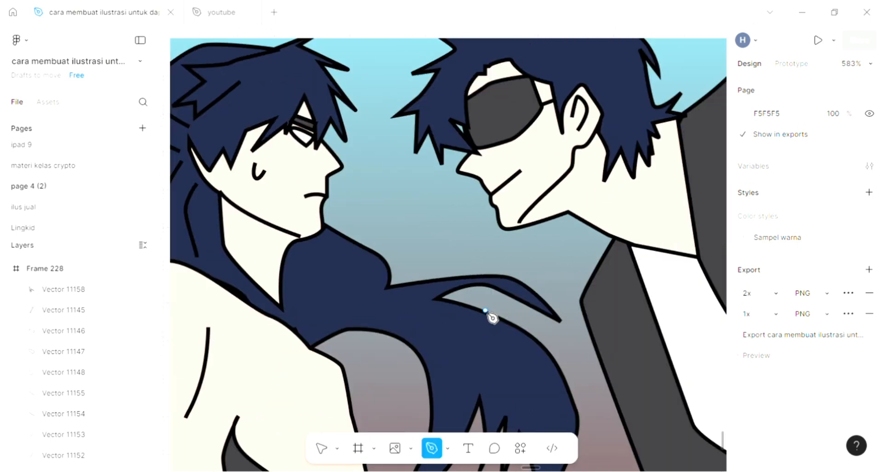
pyautogui.scroll(-3, 488, 314)
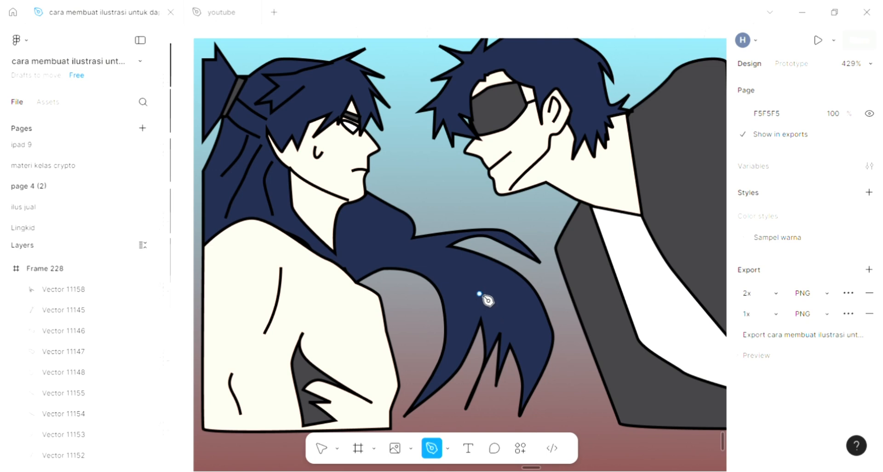
pyautogui.click(442, 270)
pyautogui.moveTo(451, 353); pyautogui.dragTo(478, 282)
pyautogui.moveTo(492, 314); pyautogui.dragTo(493, 324)
pyautogui.click(501, 293)
pyautogui.click(530, 365)
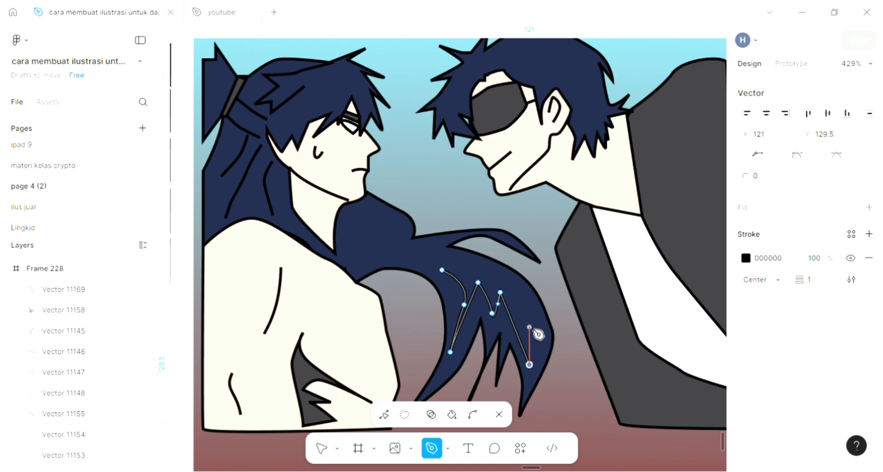
pyautogui.click(530, 327)
pyautogui.moveTo(541, 352); pyautogui.dragTo(541, 357)
# - Continue the strand line up the ponytail's outer side, through a pointed notch, to a curved end beside the neck
pyautogui.moveTo(486, 265); pyautogui.dragTo(468, 260)
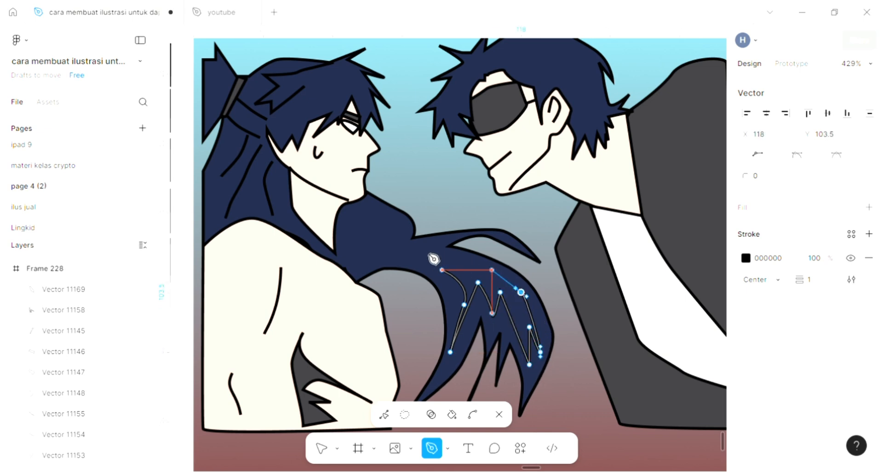
pyautogui.click(418, 250)
pyautogui.click(438, 242)
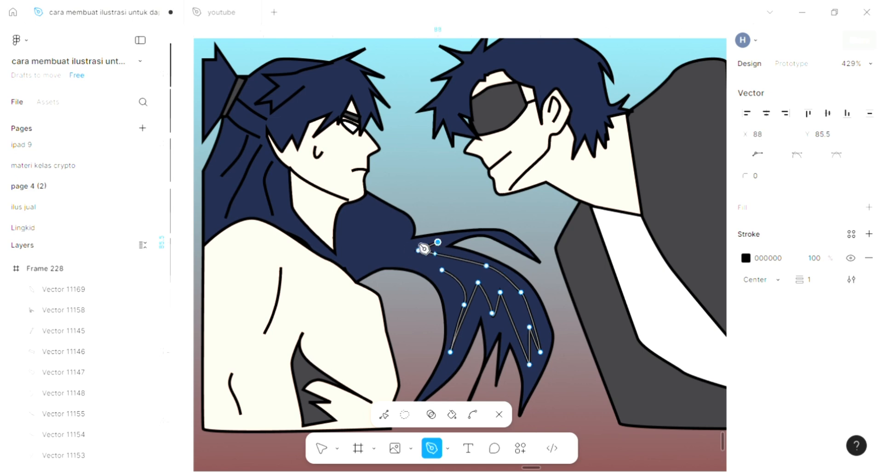
pyautogui.click(397, 242)
pyautogui.moveTo(377, 212); pyautogui.dragTo(331, 222)
pyautogui.click(339, 219)
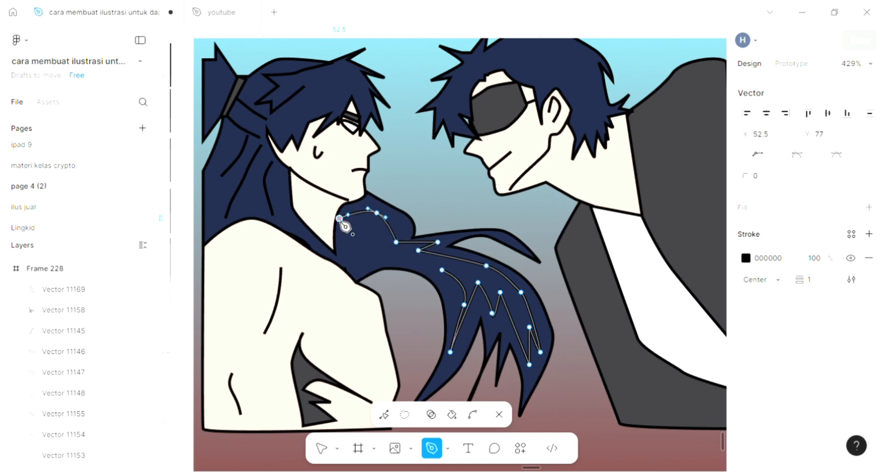
pyautogui.press('Escape')
pyautogui.press('Escape')
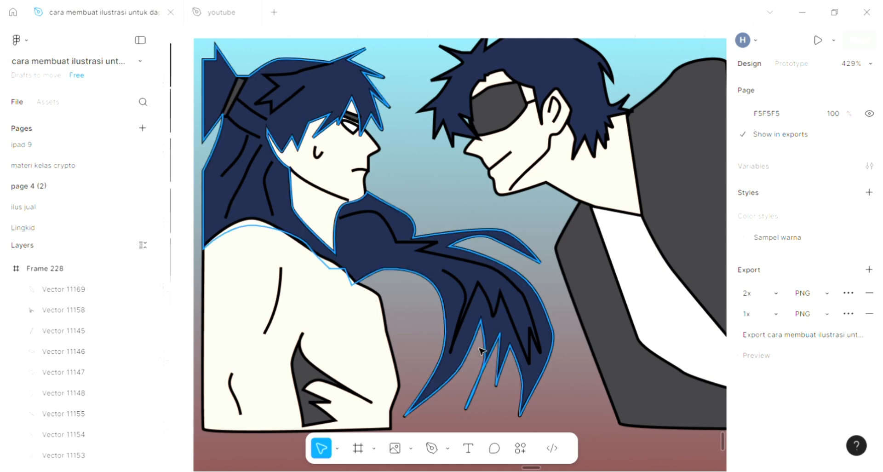
# - Draw a short diagonal crease line about 10.5 × 9.5 with the Pen tool at the long-haired character's upper arm edge
pyautogui.hscroll(-1, 407, 368)
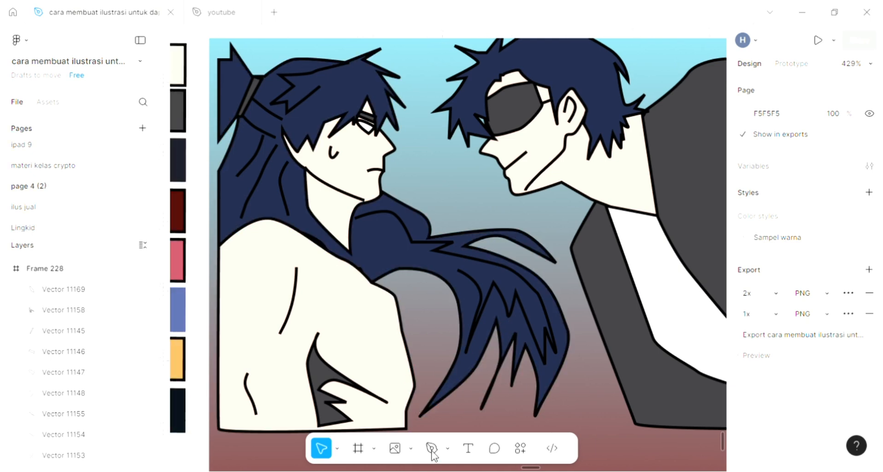
pyautogui.press('p')
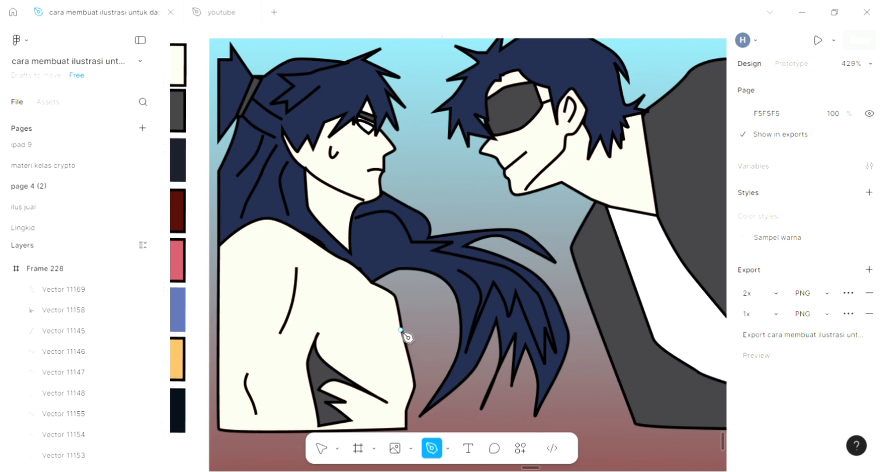
pyautogui.click(372, 302)
pyautogui.press('Escape')
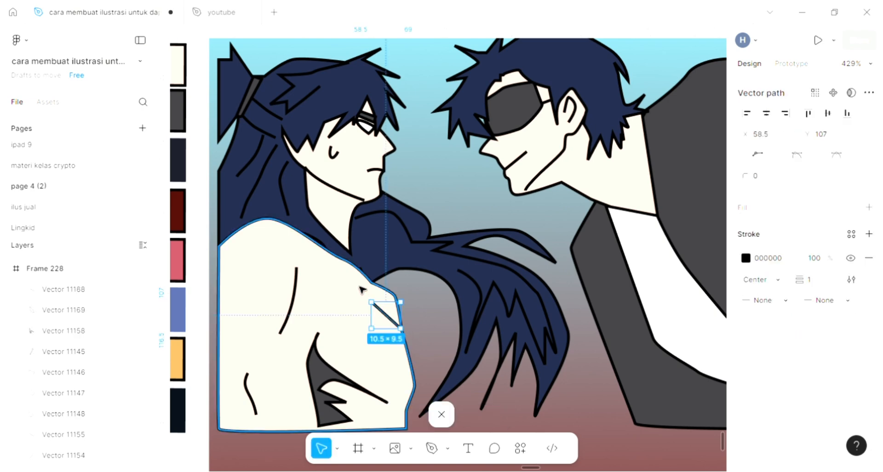
pyautogui.click(467, 209)
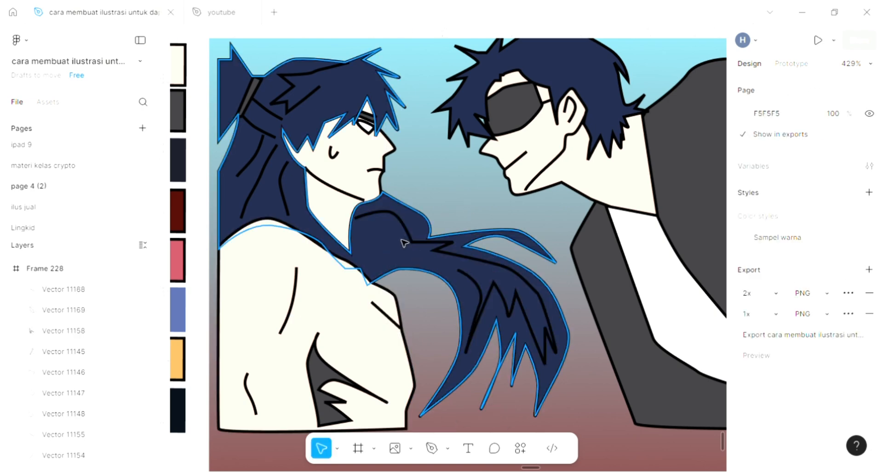
pyautogui.scroll(1, 402, 240)
pyautogui.hscroll(5, 401, 238)
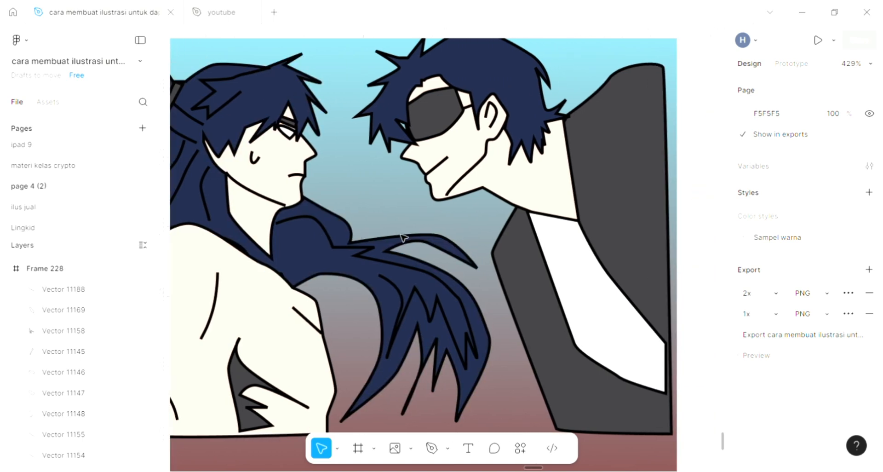
# - Draw a notched lapel line with the Pen tool on the front side of the suit jacket, from the collar down beside the shirt
pyautogui.hscroll(1, 401, 238)
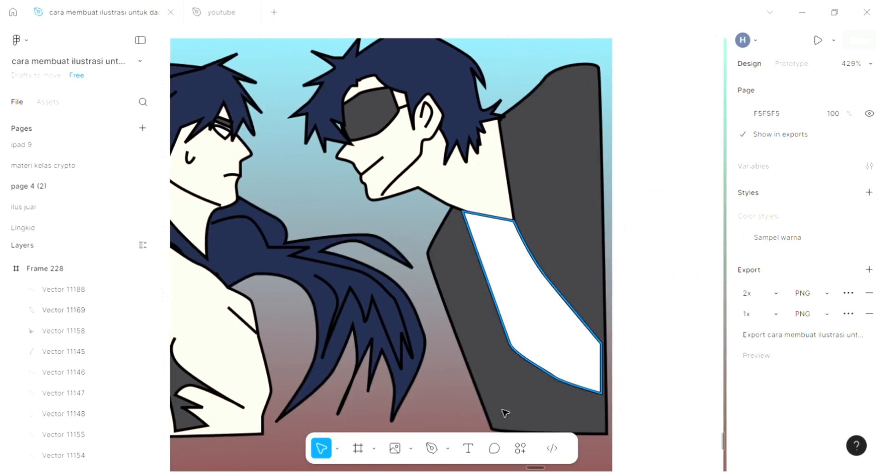
pyautogui.click(432, 449)
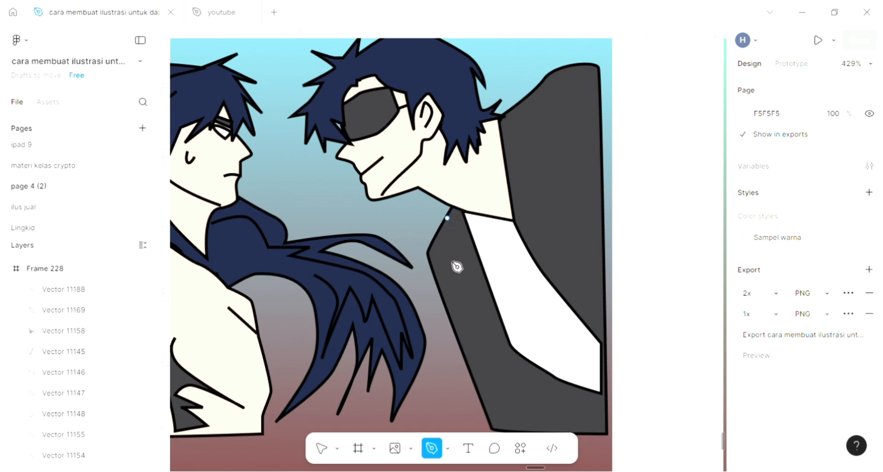
pyautogui.moveTo(465, 242); pyautogui.dragTo(484, 334)
pyautogui.moveTo(502, 375); pyautogui.dragTo(508, 388)
pyautogui.click(502, 376)
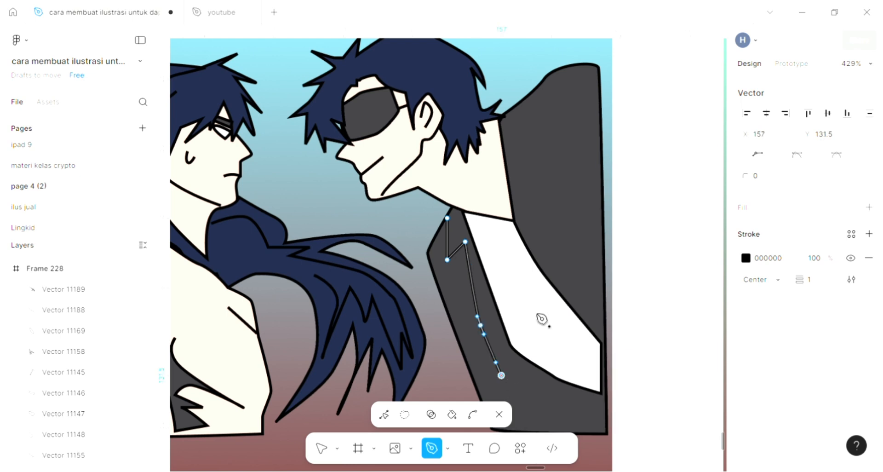
pyautogui.press('Escape')
pyautogui.press('Escape')
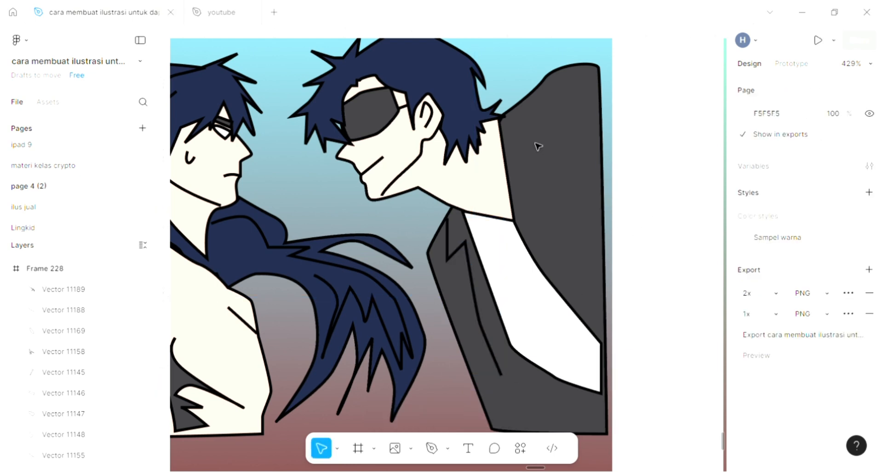
# - Draw a matching notched lapel line with the Pen tool on the jacket's back side, from the nape down along the shirt edge
pyautogui.hscroll(2, 537, 152)
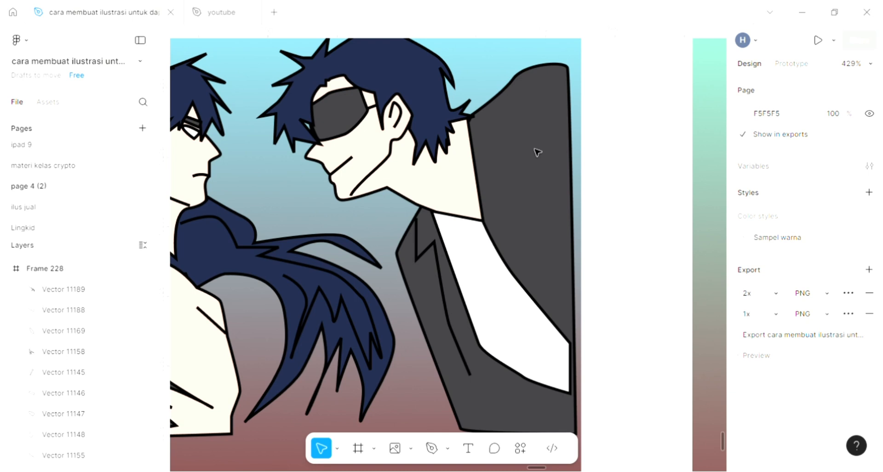
pyautogui.press('p')
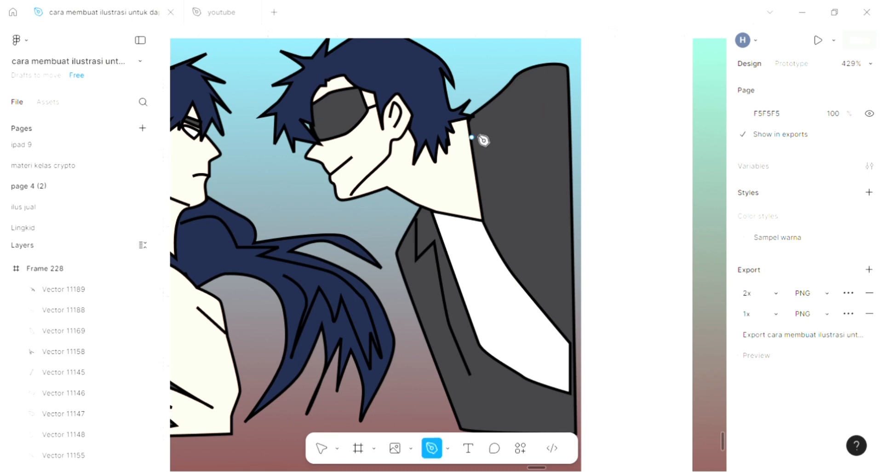
pyautogui.click(474, 118)
pyautogui.moveTo(493, 174); pyautogui.dragTo(501, 176)
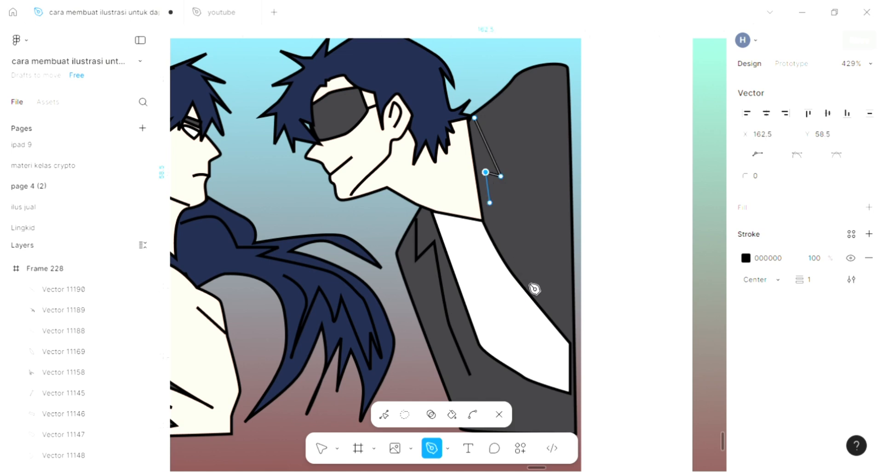
pyautogui.moveTo(533, 289); pyautogui.dragTo(543, 305)
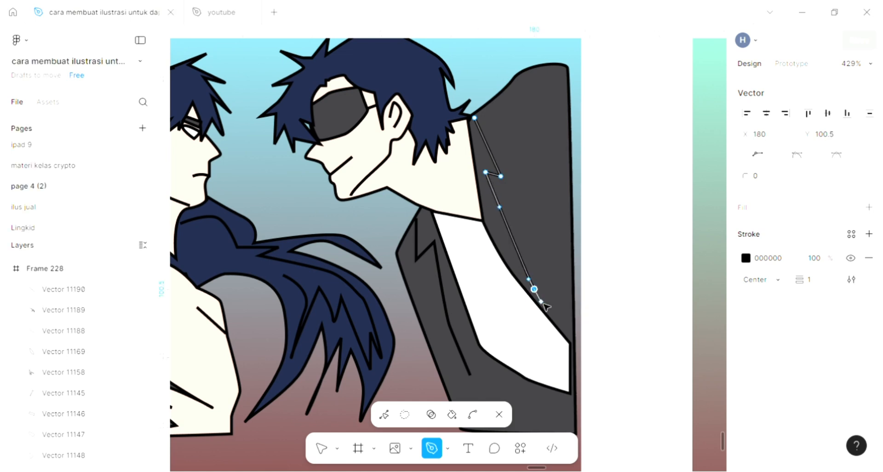
pyautogui.press('Escape')
pyautogui.press('Escape')
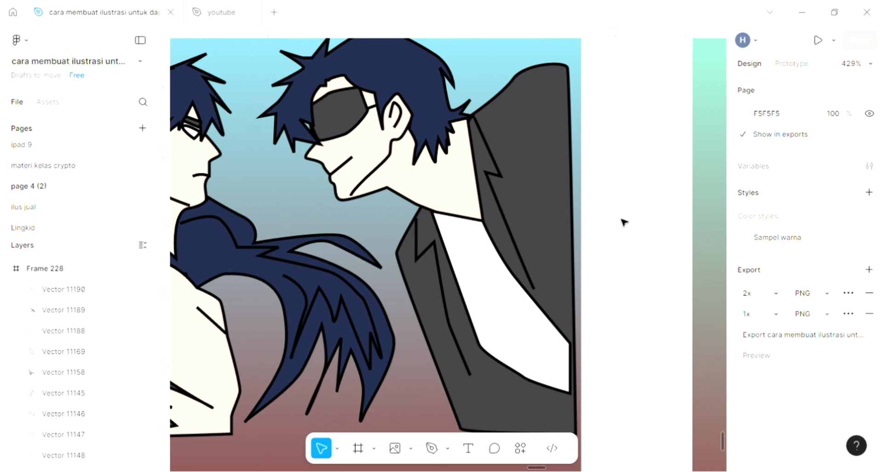
# - Draw a curved neck line with the Pen tool from below the short-haired character's ear toward the collar
pyautogui.scroll(1, 535, 317)
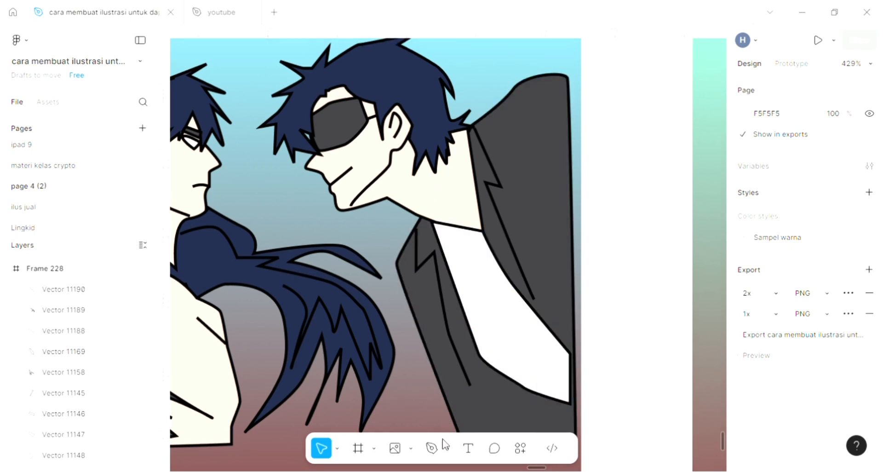
pyautogui.click(433, 449)
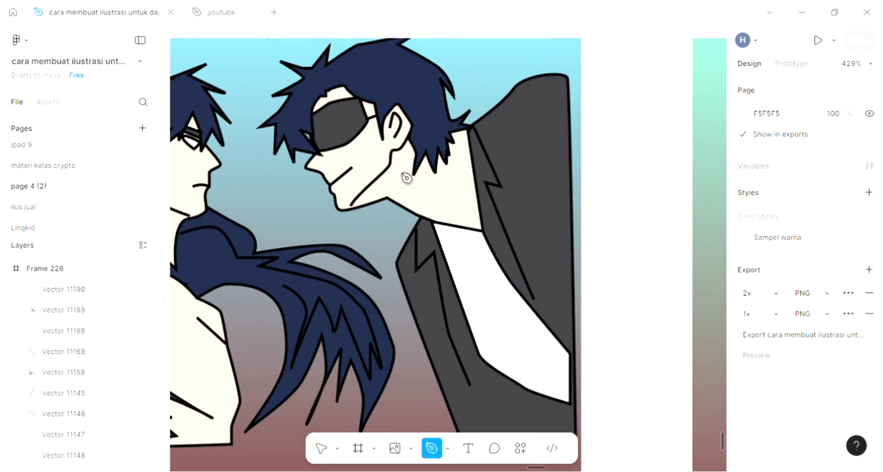
pyautogui.moveTo(469, 214); pyautogui.dragTo(476, 221)
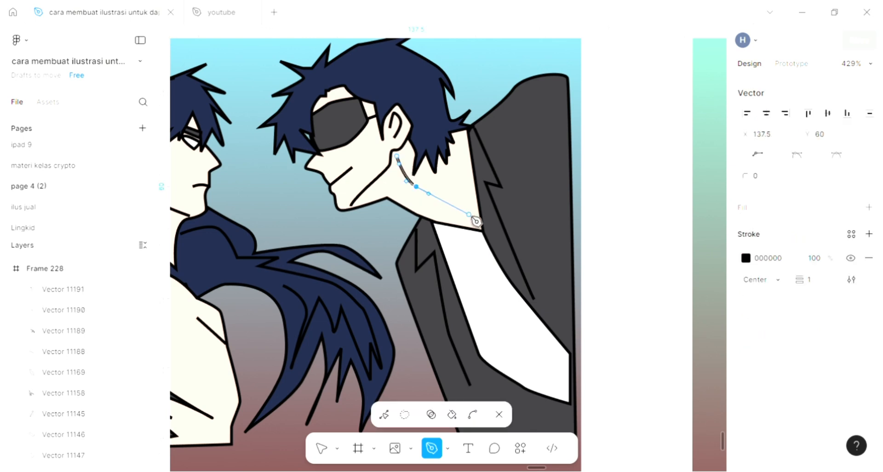
pyautogui.press('Escape')
pyautogui.click(614, 170)
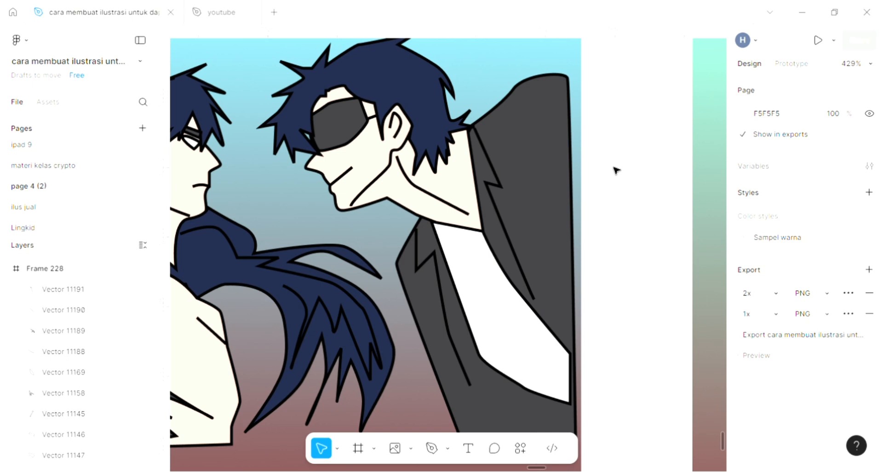
# - Draw an open angular line about 16.5 × 16 with the Pen tool just inside the edge of the dark sunglasses lens
pyautogui.scroll(2, 523, 198)
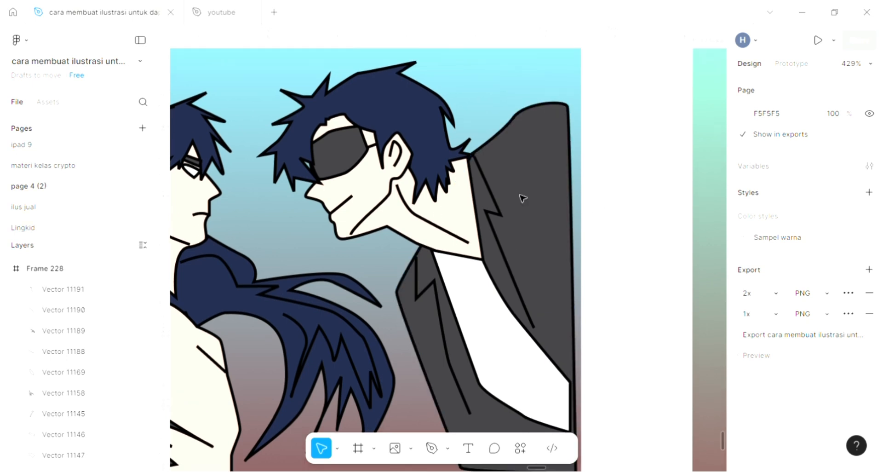
pyautogui.scroll(-2, 501, 217)
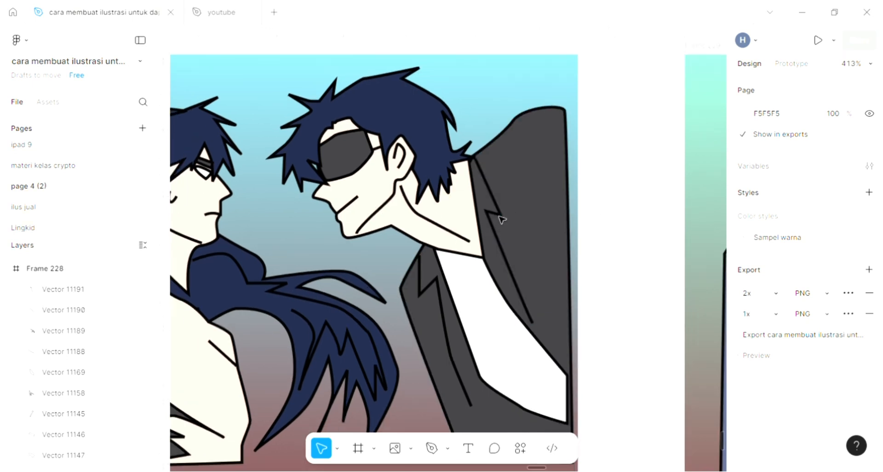
pyautogui.hscroll(-4, 487, 239)
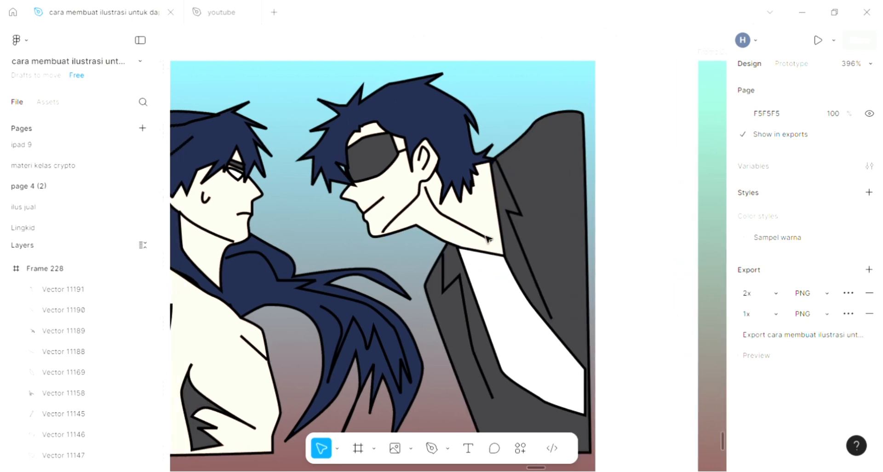
pyautogui.scroll(1, 487, 239)
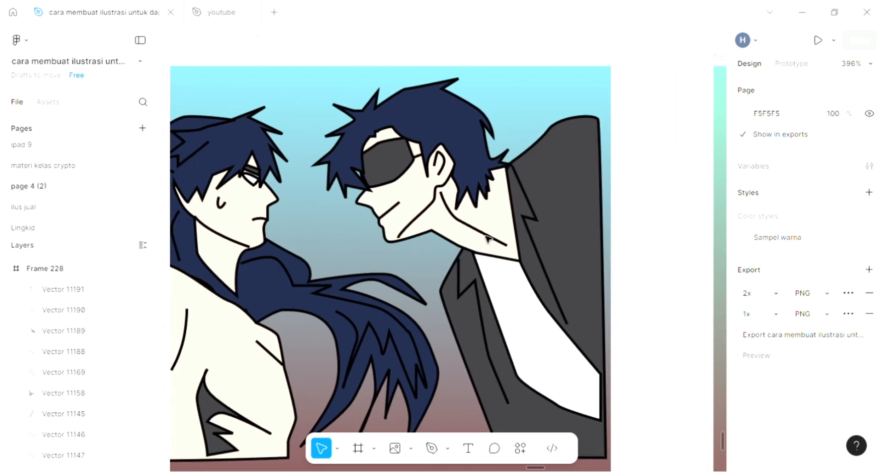
pyautogui.click(431, 447)
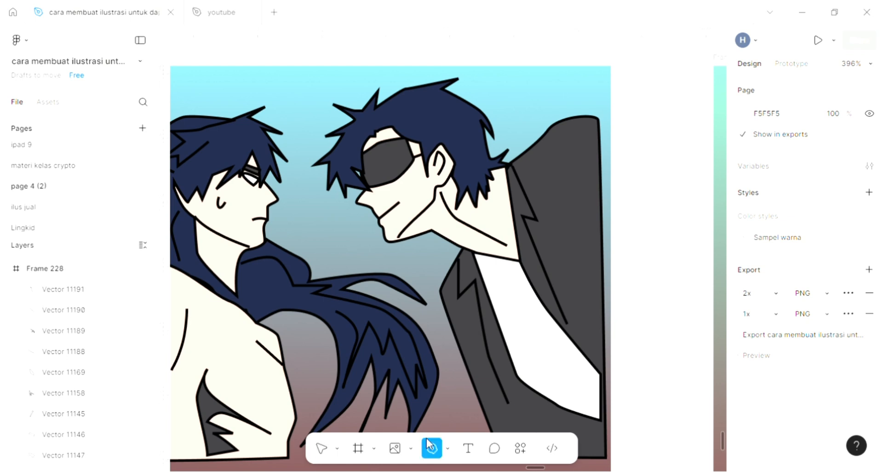
pyautogui.scroll(1, 442, 351)
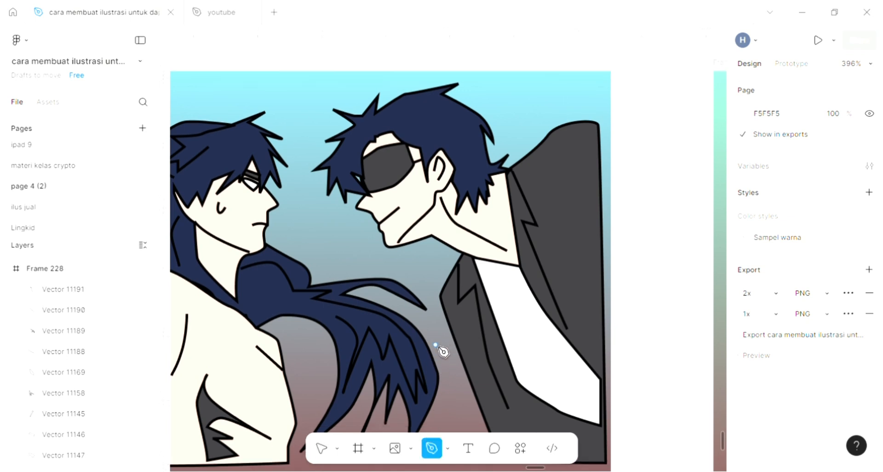
pyautogui.hscroll(-6, 442, 351)
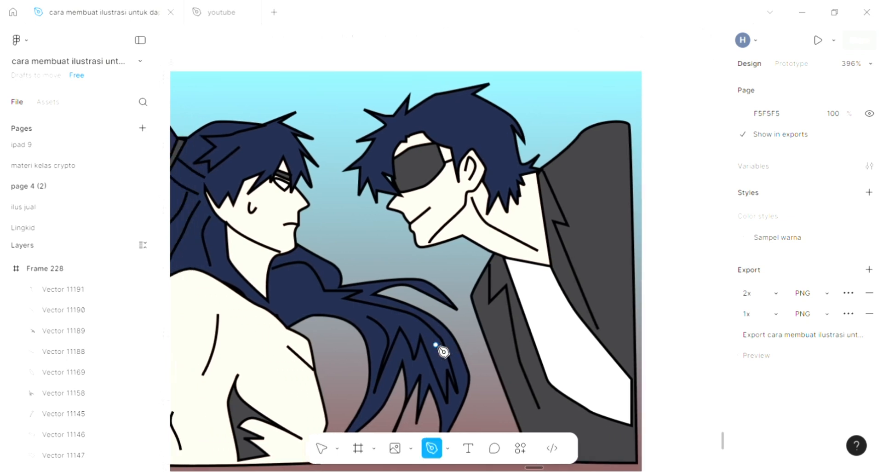
pyautogui.hscroll(-5, 443, 351)
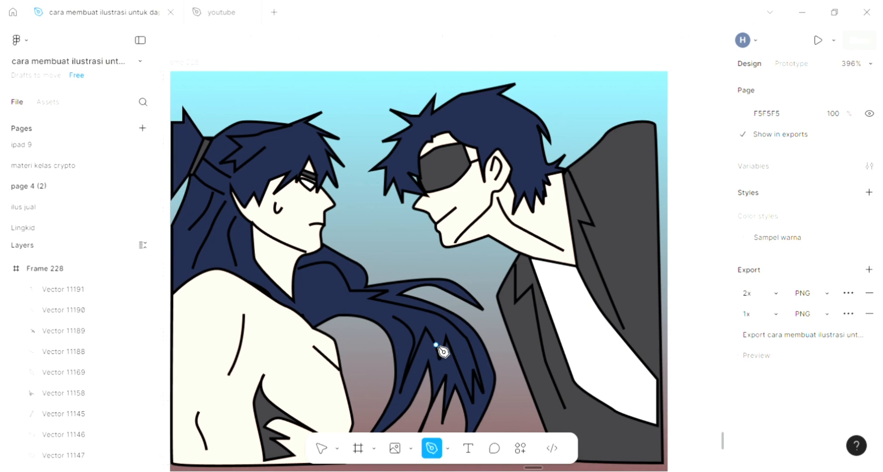
pyautogui.scroll(4, 483, 192)
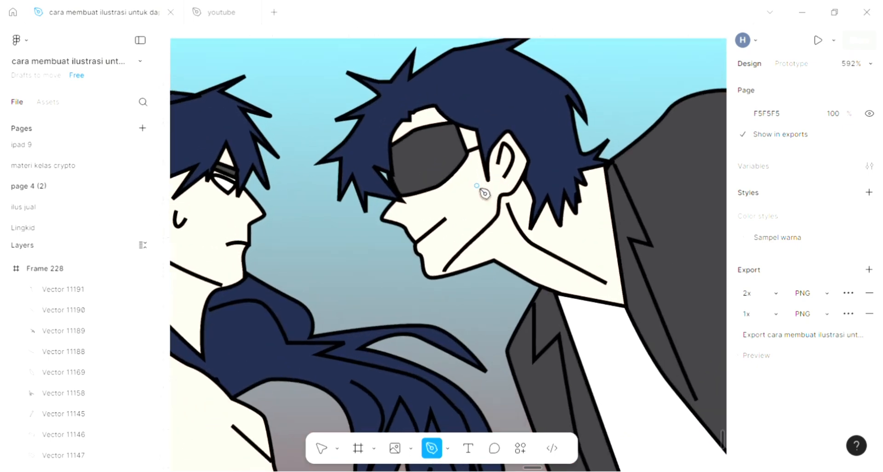
pyautogui.scroll(3, 483, 192)
pyautogui.scroll(2, 372, 241)
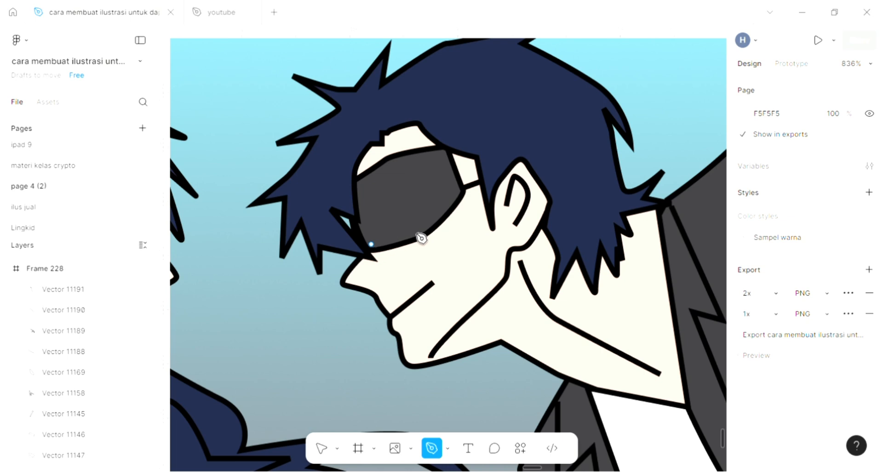
pyautogui.moveTo(415, 231); pyautogui.dragTo(439, 201)
pyautogui.click(452, 190)
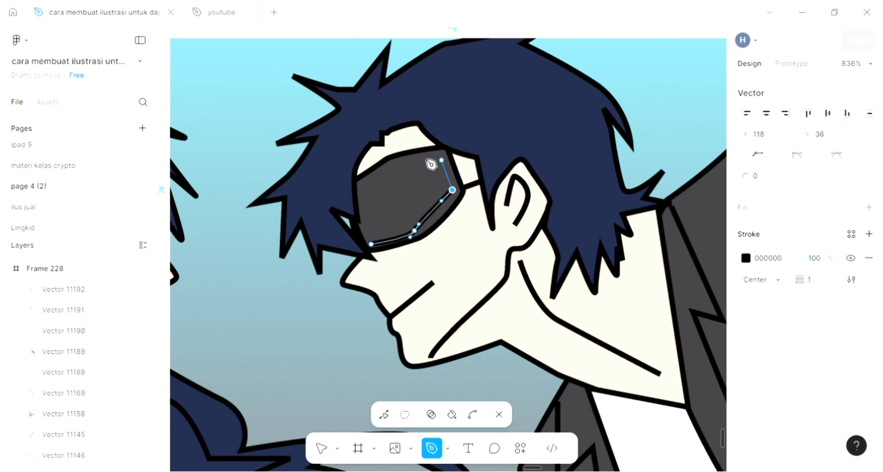
pyautogui.click(439, 158)
pyautogui.click(393, 162)
pyautogui.click(363, 190)
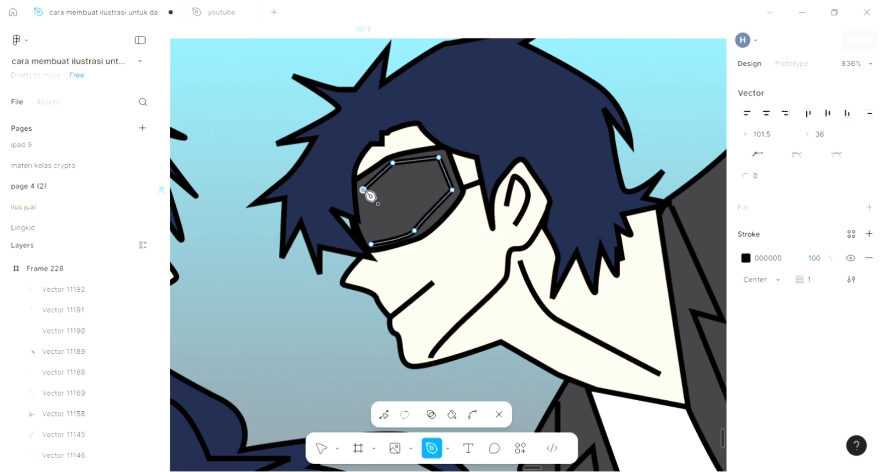
pyautogui.press('Return')
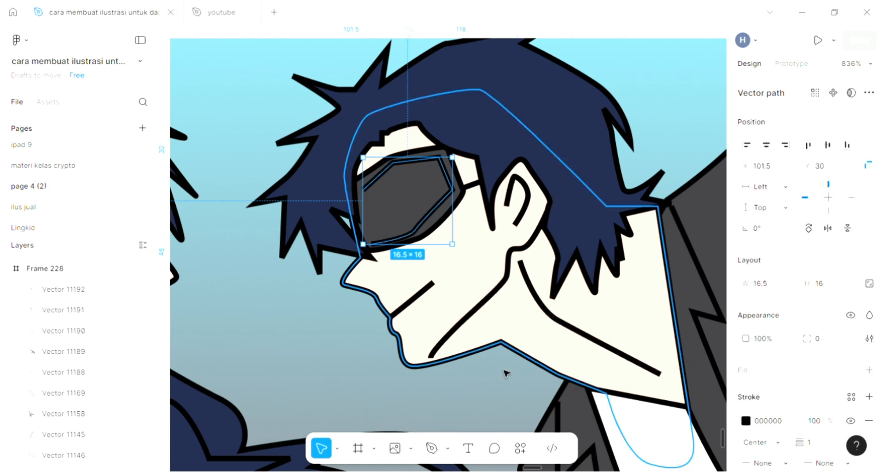
# - Recolor the line inside the sunglasses with the sampled light color RGB 245 245 245
pyautogui.hscroll(-2, 265, 347)
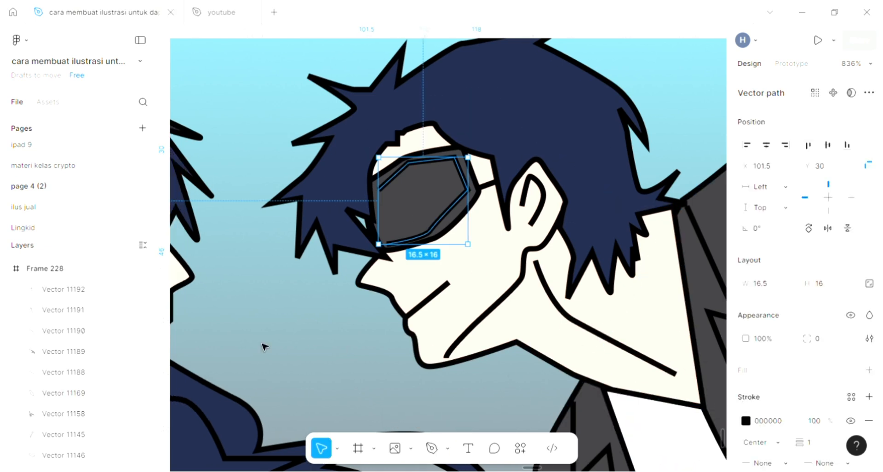
pyautogui.keyDown('ctrl'); pyautogui.scroll(-3, 264, 347); pyautogui.keyUp('ctrl')
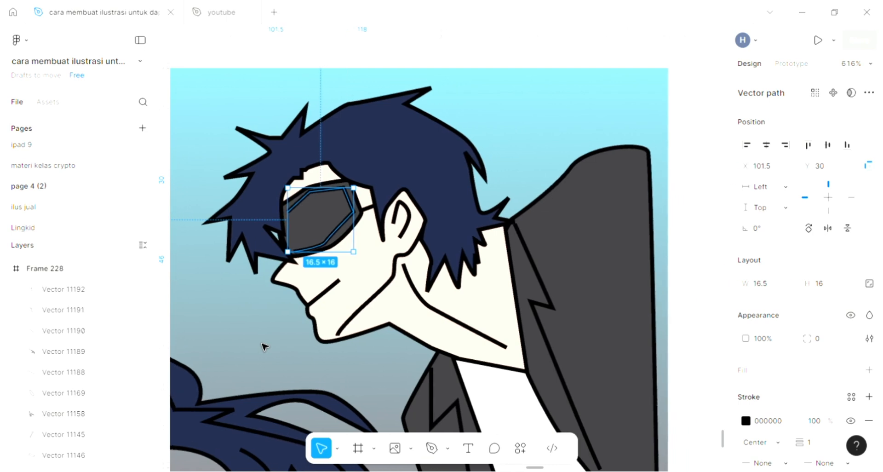
pyautogui.scroll(-1, 265, 347)
pyautogui.press('i')
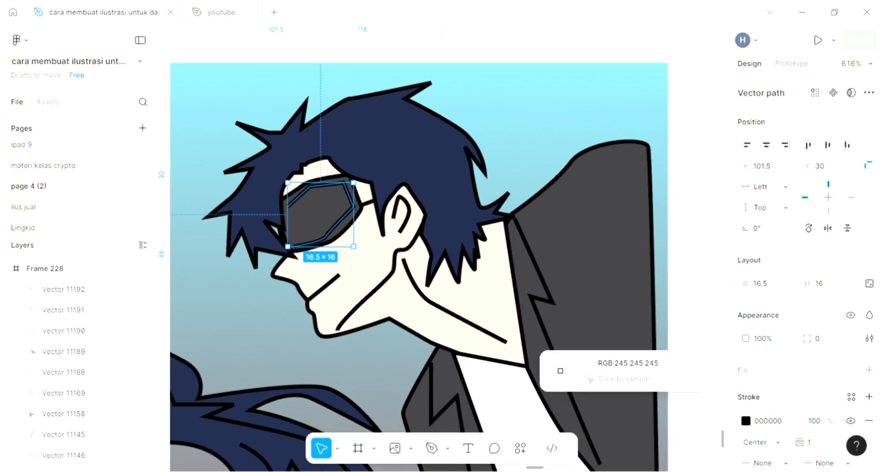
pyautogui.click(560, 370)
pyautogui.click(547, 133)
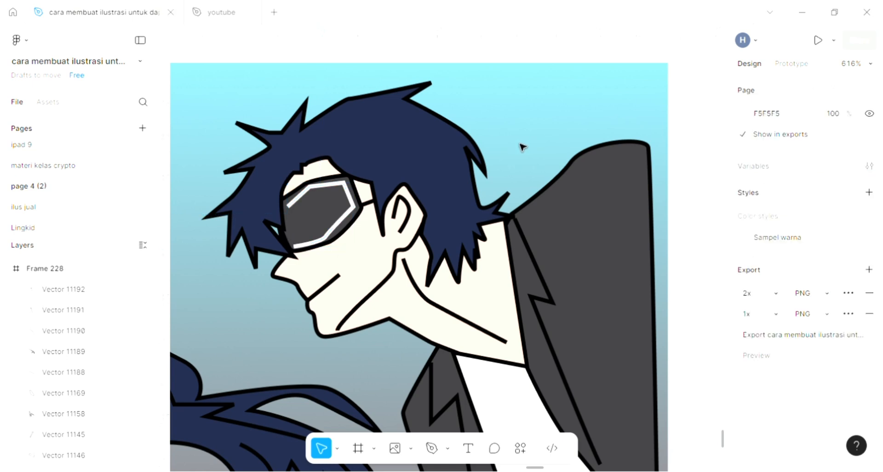
# - Start a light F5F5F5 zigzag highlight with the Pen tool down the front of the short-haired character's hair
pyautogui.scroll(3, 483, 230)
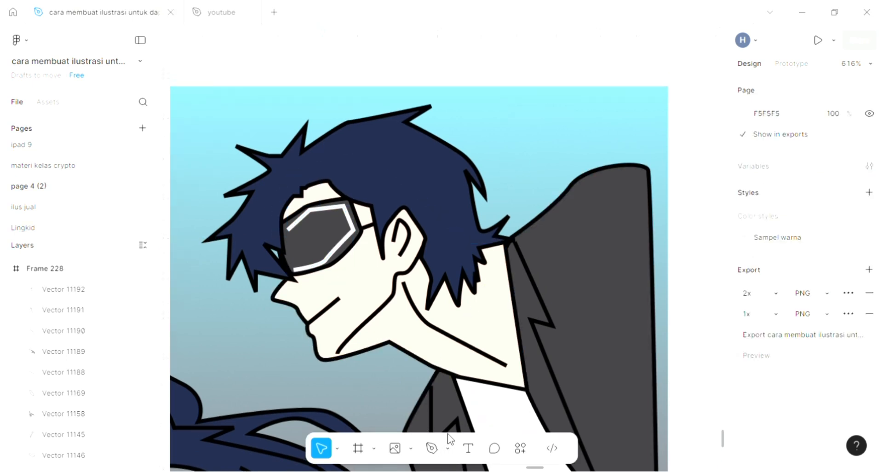
pyautogui.click(432, 446)
pyautogui.scroll(5, 405, 307)
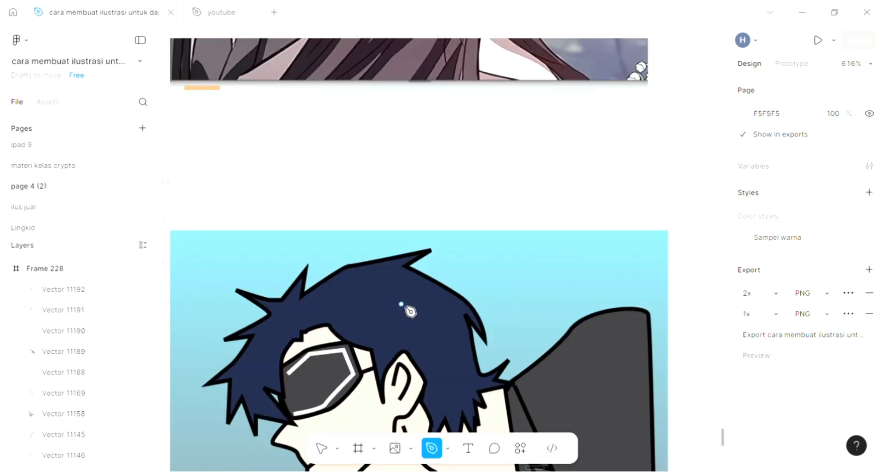
pyautogui.click(311, 310)
pyautogui.scroll(-1, 317, 328)
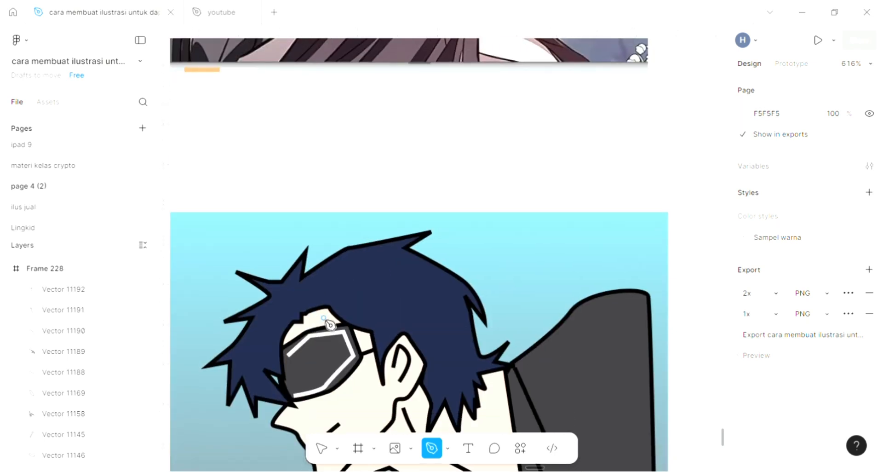
pyautogui.click(295, 285)
pyautogui.click(275, 289)
pyautogui.click(276, 300)
pyautogui.click(258, 313)
pyautogui.click(262, 329)
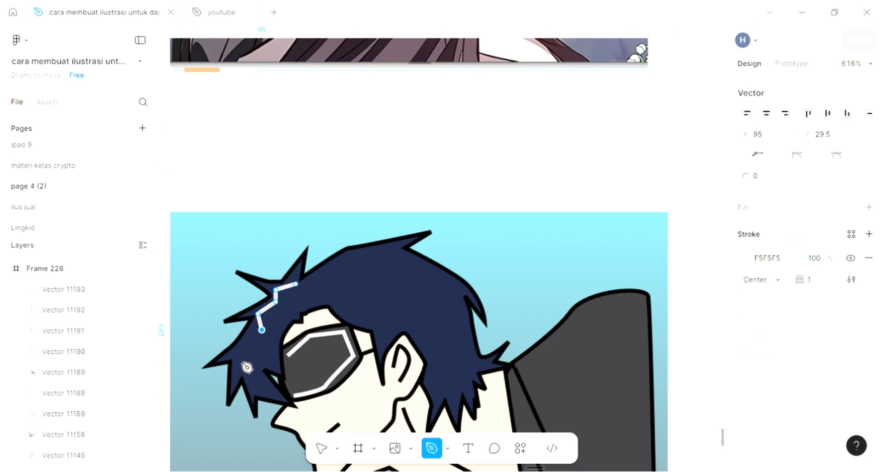
# - Extend the light hair highlight with the Pen tool around the front spikes and back in waves above the short-haired character's ear
pyautogui.click(239, 362)
pyautogui.click(254, 357)
pyautogui.click(284, 319)
pyautogui.click(330, 289)
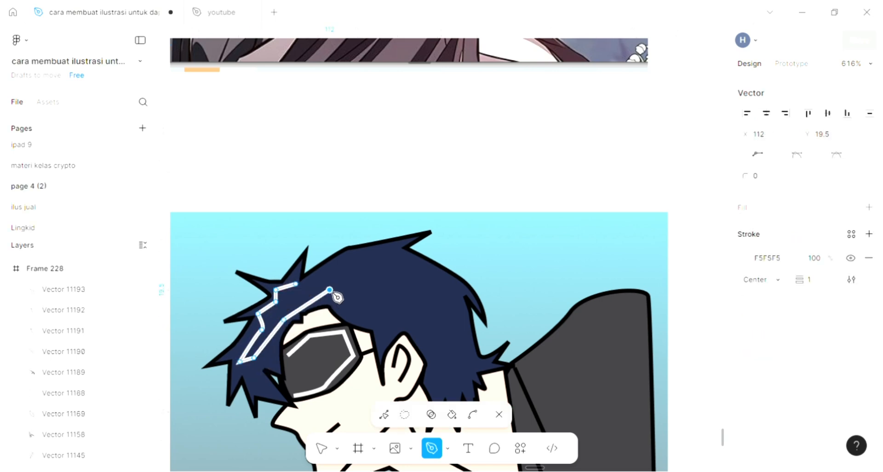
pyautogui.click(345, 306)
pyautogui.click(366, 295)
pyautogui.click(377, 320)
pyautogui.click(395, 304)
pyautogui.moveTo(429, 338); pyautogui.dragTo(441, 371)
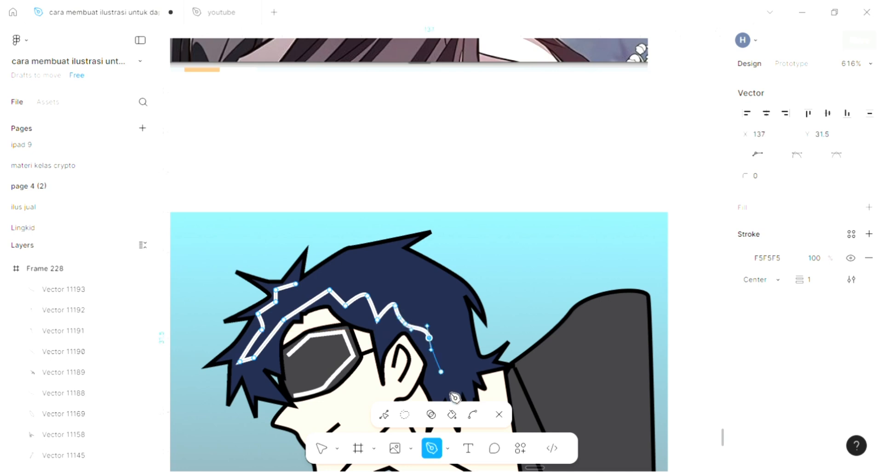
# - Continue the hair line in zigzags around the back of the head and over the crown, finishing an open path about 56.73 × 31.56
pyautogui.click(445, 386)
pyautogui.click(465, 363)
pyautogui.moveTo(465, 330); pyautogui.dragTo(443, 323)
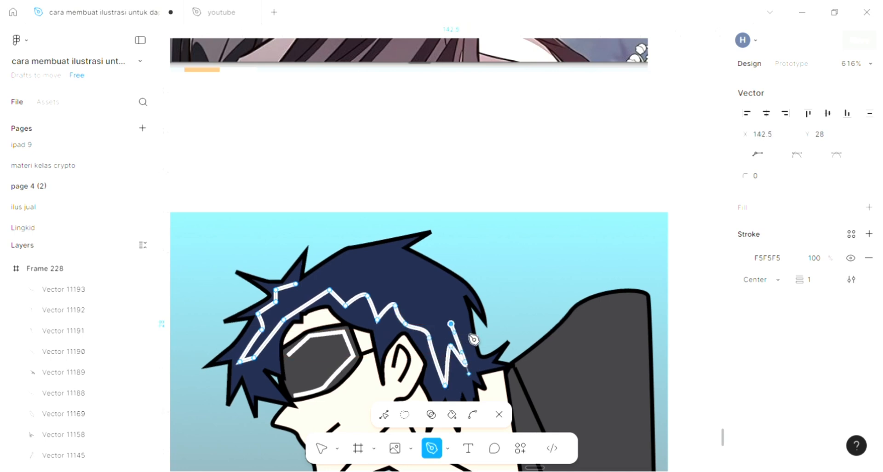
pyautogui.click(451, 290)
pyautogui.click(415, 302)
pyautogui.click(405, 276)
pyautogui.click(367, 260)
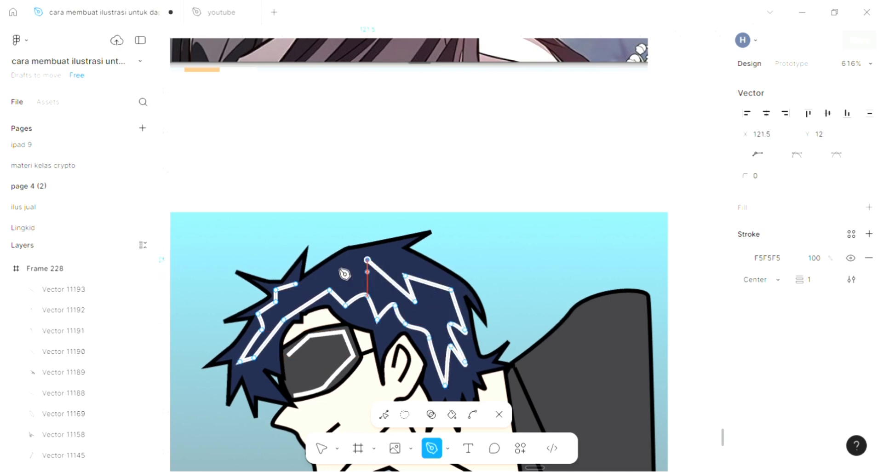
pyautogui.click(337, 265)
pyautogui.click(315, 276)
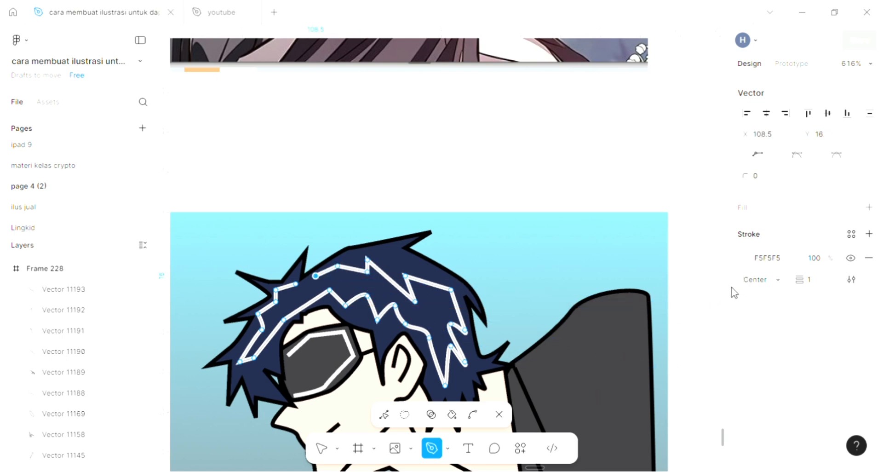
pyautogui.press('Escape')
pyautogui.scroll(-1, 495, 363)
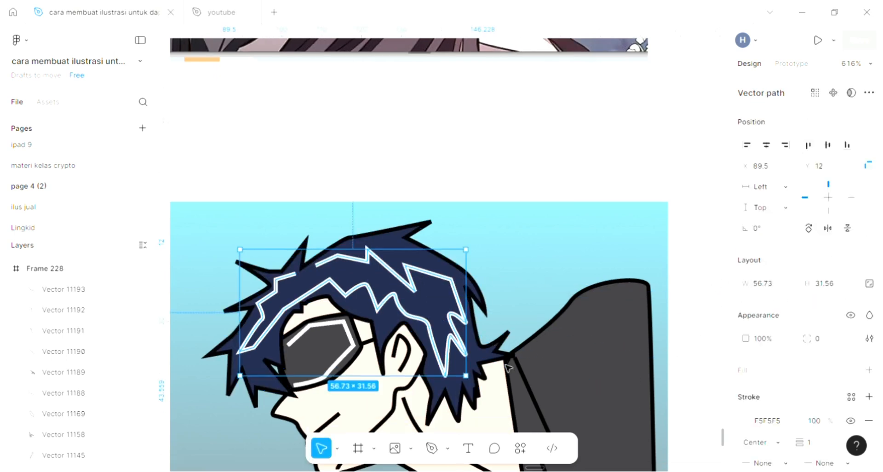
# - Try recoloring the zigzag hair line with the sampled dark gray RGB 62 61 65
pyautogui.press('i')
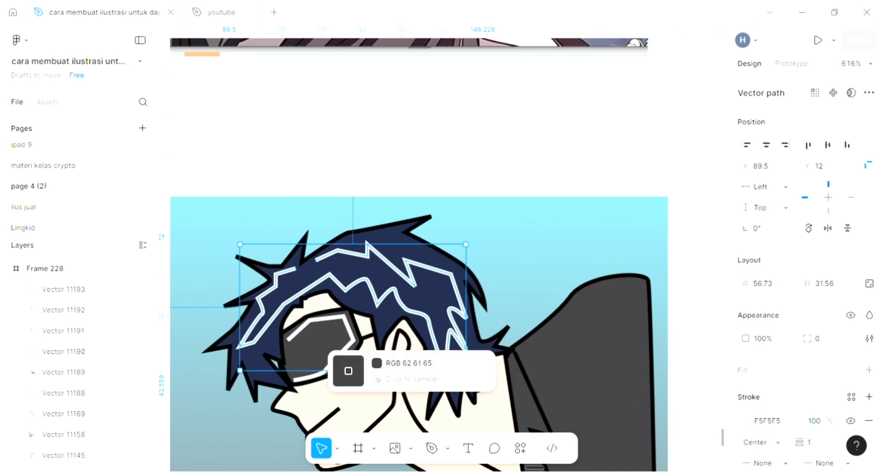
pyautogui.click(348, 371)
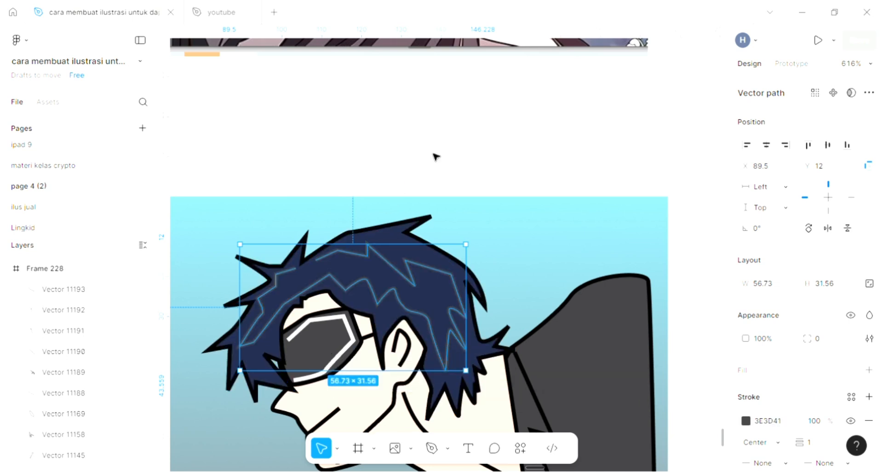
pyautogui.press('Escape')
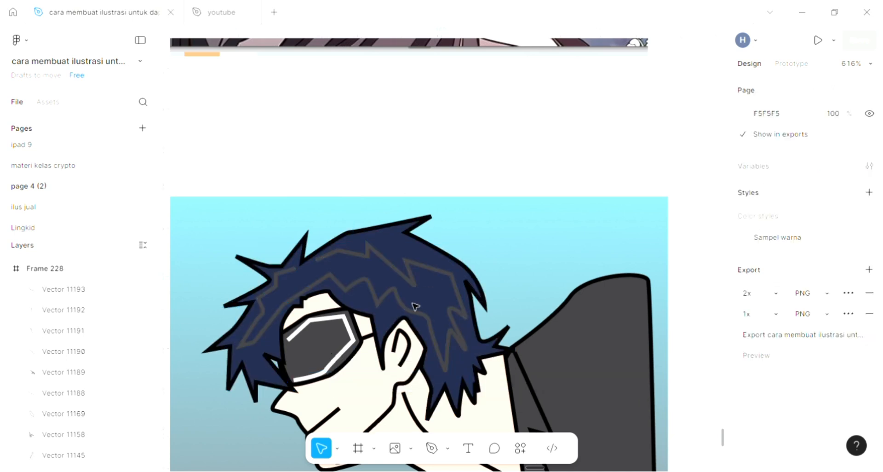
# - Recolor the short-haired character's zigzag hair line with black 000000 sampled from the outline
pyautogui.click(235, 310)
pyautogui.keyDown('ctrl'); pyautogui.scroll(3, 237, 311); pyautogui.keyUp('ctrl')
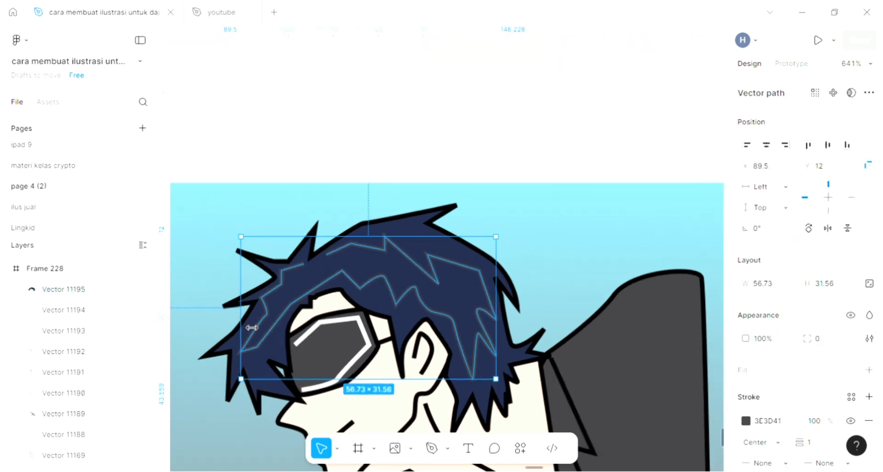
pyautogui.press('i')
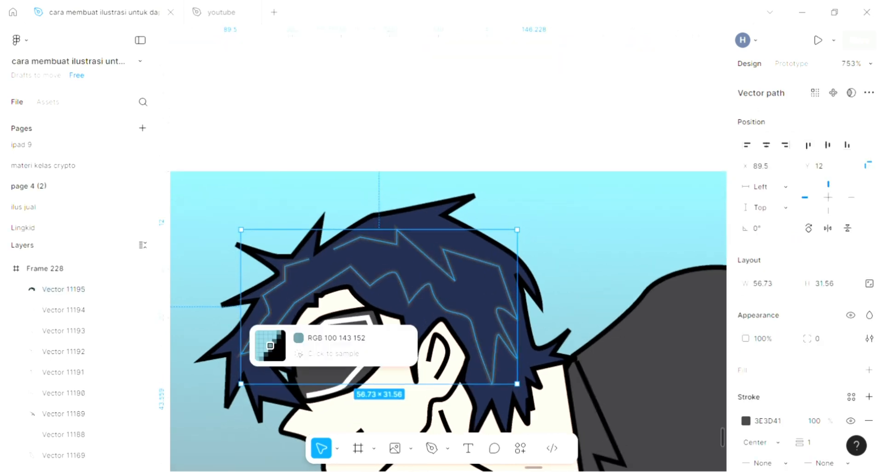
pyautogui.click(257, 299)
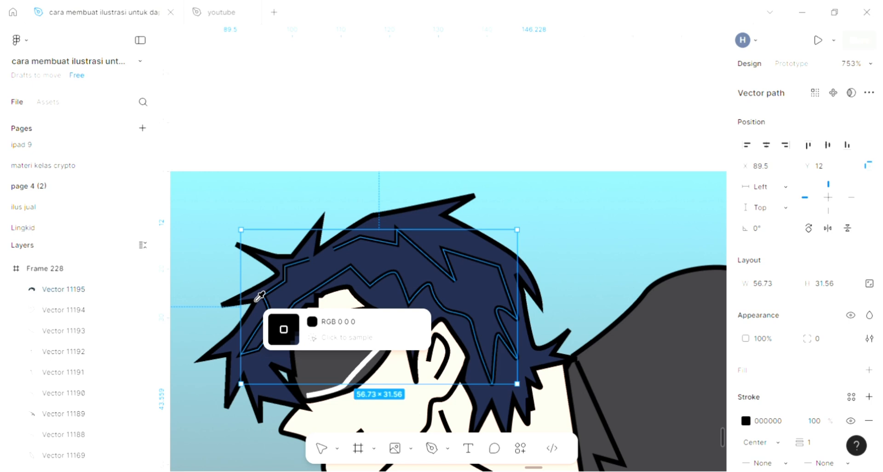
pyautogui.press('Escape')
pyautogui.click(467, 112)
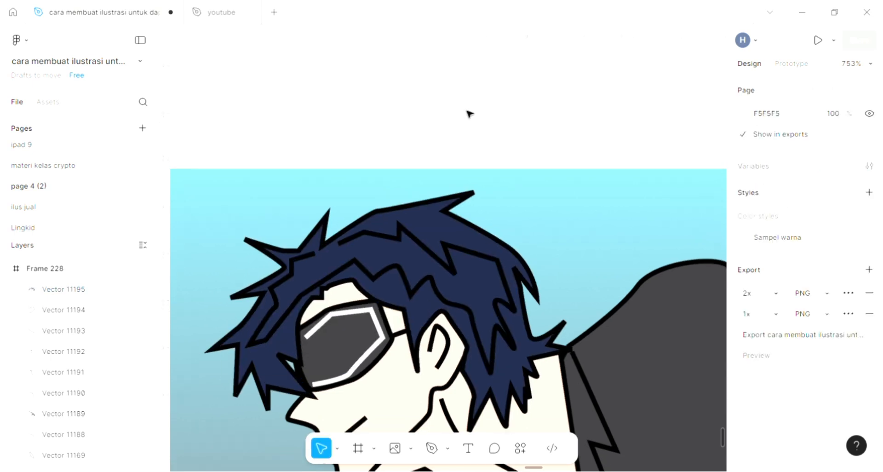
# - Draw an open bent line about 25 × 53.5 with the Pen tool along the inner edge of the white shirt, starting at the collar
pyautogui.scroll(-5, 467, 113)
pyautogui.scroll(-3, 468, 112)
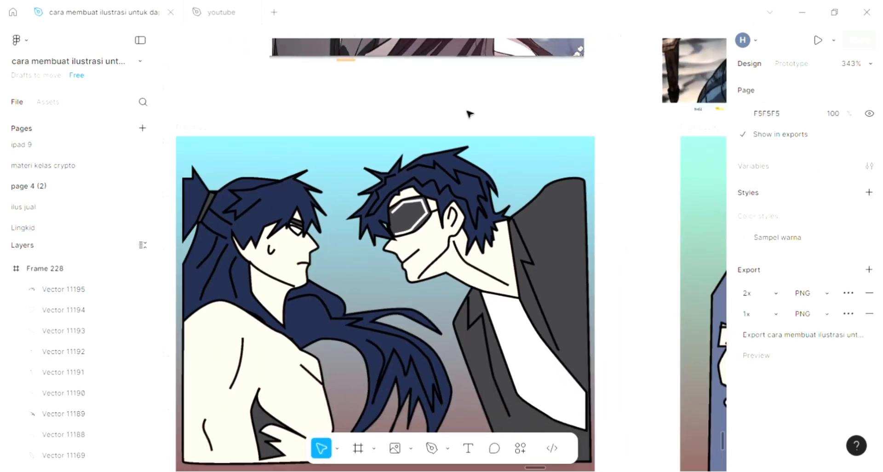
pyautogui.scroll(2, 420, 263)
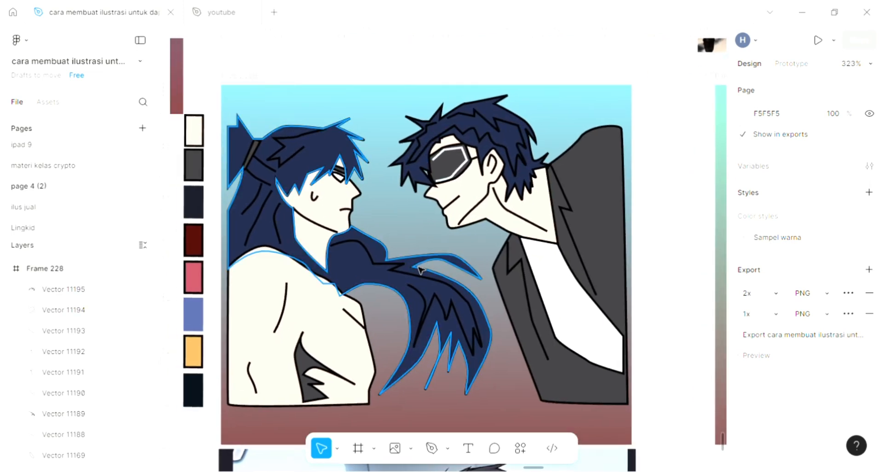
pyautogui.scroll(2, 420, 270)
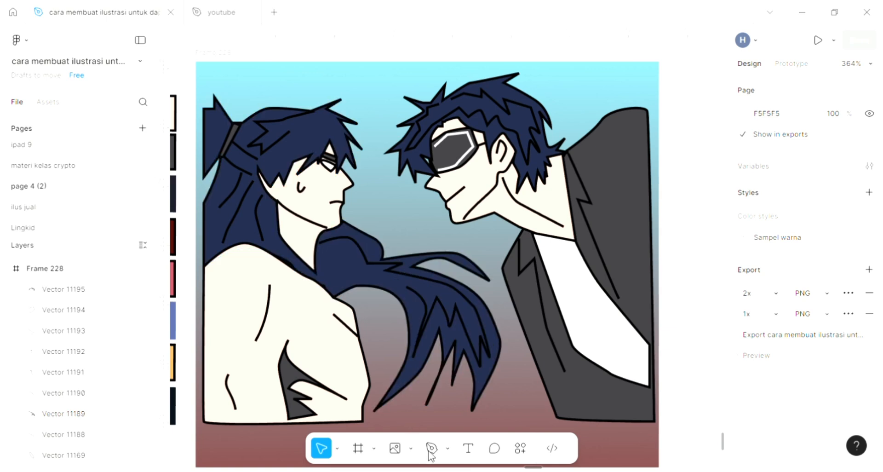
pyautogui.click(431, 450)
pyautogui.hscroll(1, 562, 322)
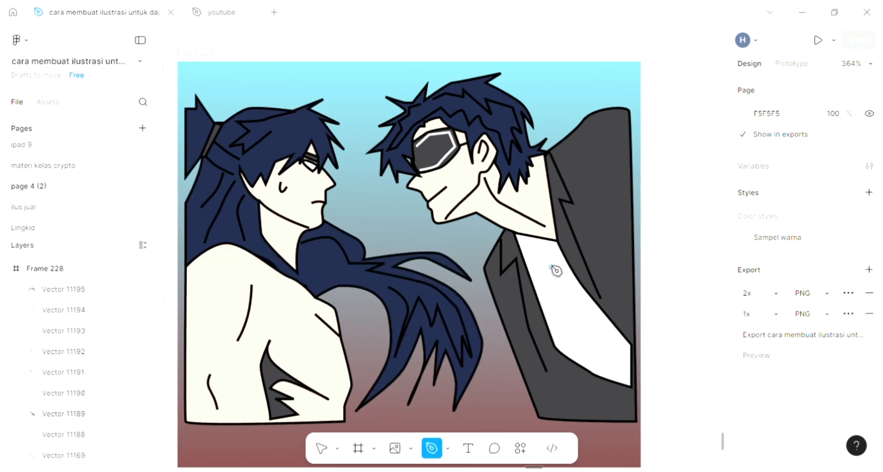
pyautogui.click(529, 238)
pyautogui.click(569, 348)
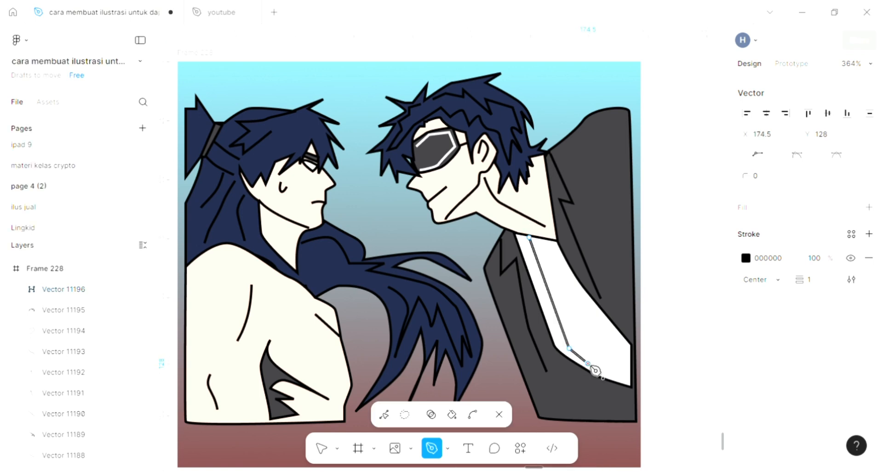
pyautogui.press('Escape')
pyautogui.hscroll(3, 514, 321)
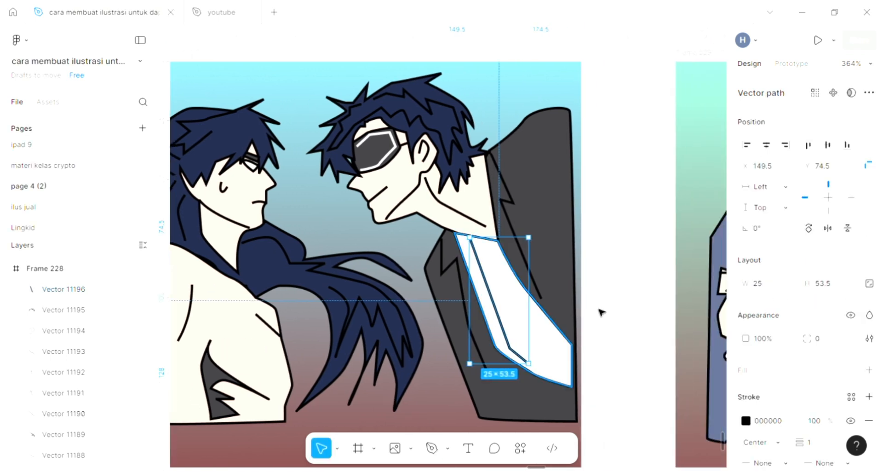
pyautogui.click(589, 299)
# - Draw a second bent black line with the Pen tool down the white shirt, roughly parallel to the first, starting below the neck
pyautogui.scroll(5, 587, 299)
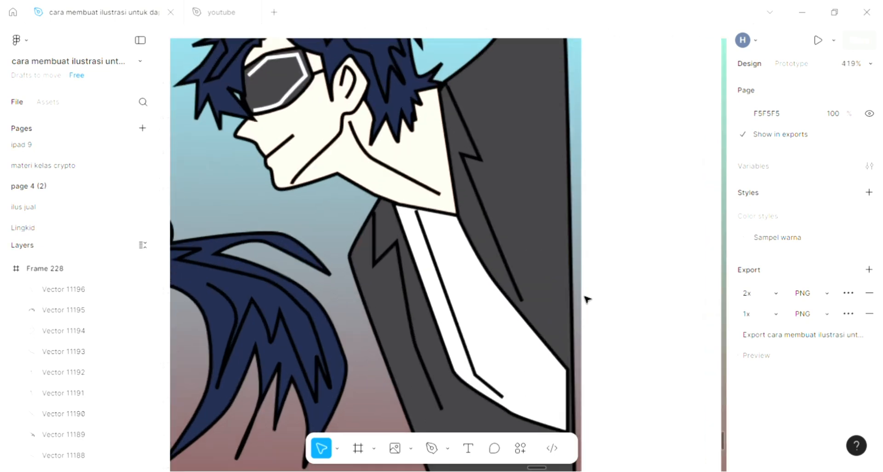
pyautogui.press('p')
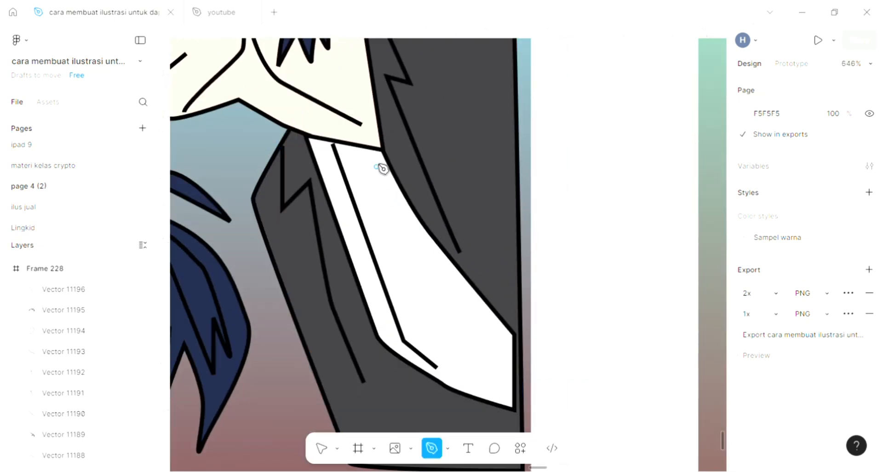
pyautogui.click(432, 312)
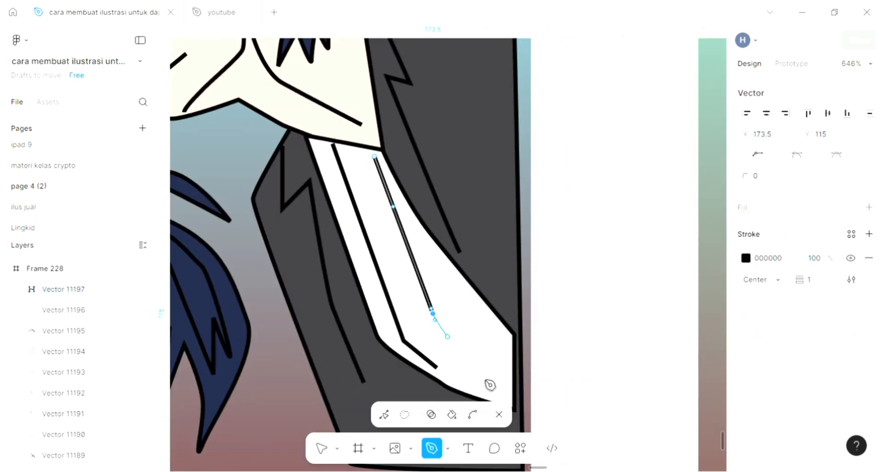
pyautogui.click(498, 374)
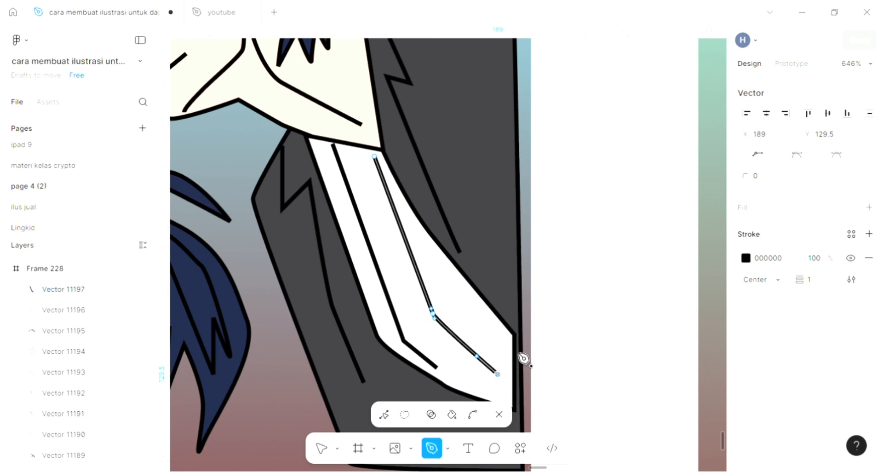
pyautogui.press('Escape')
pyautogui.press('Escape')
# - Draw a line with the Pen tool up from the tip of the dark gap by the bare-backed character's arm, curving at its upper end
pyautogui.scroll(-3, 584, 268)
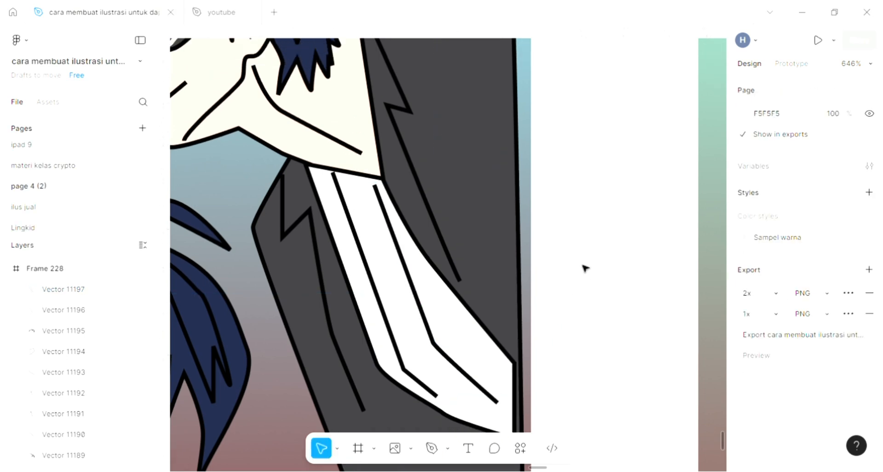
pyautogui.scroll(-1, 584, 269)
pyautogui.hscroll(-8, 584, 268)
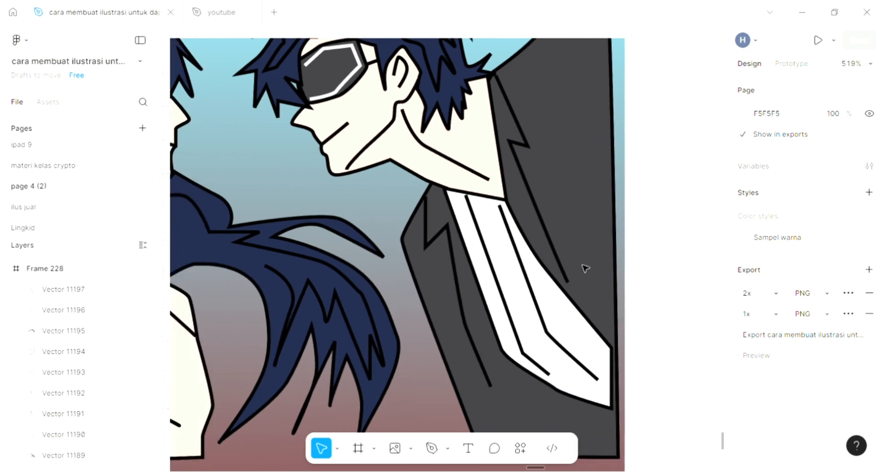
pyautogui.hscroll(-2, 584, 268)
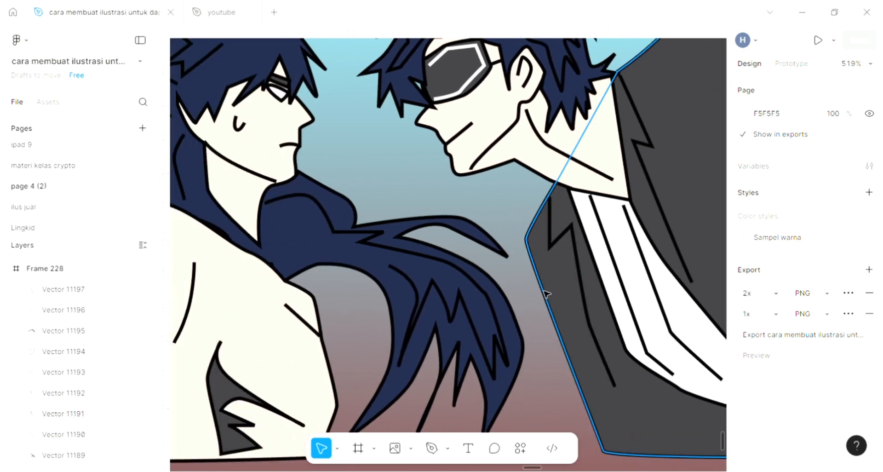
pyautogui.scroll(-3, 361, 320)
pyautogui.scroll(-1, 361, 320)
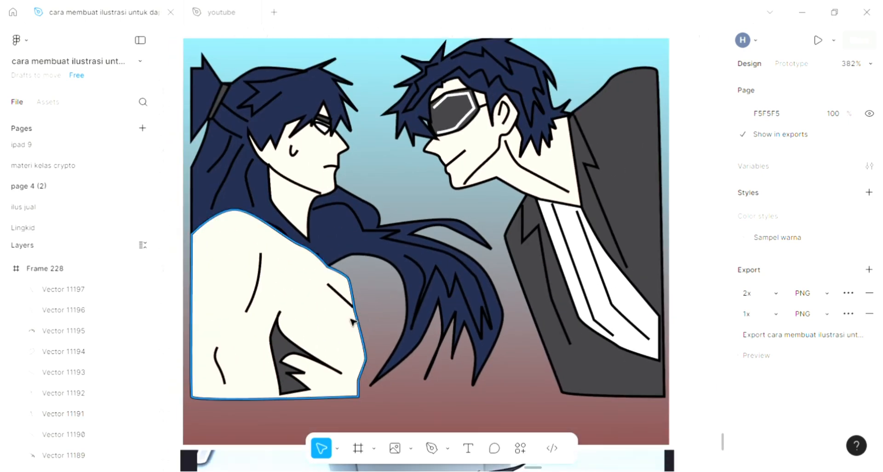
pyautogui.hscroll(-3, 361, 320)
pyautogui.press('p')
pyautogui.scroll(3, 361, 393)
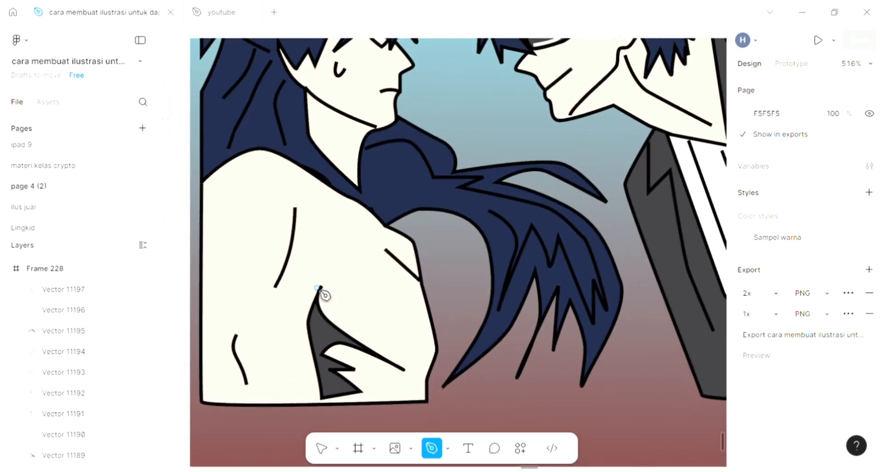
pyautogui.click(307, 203)
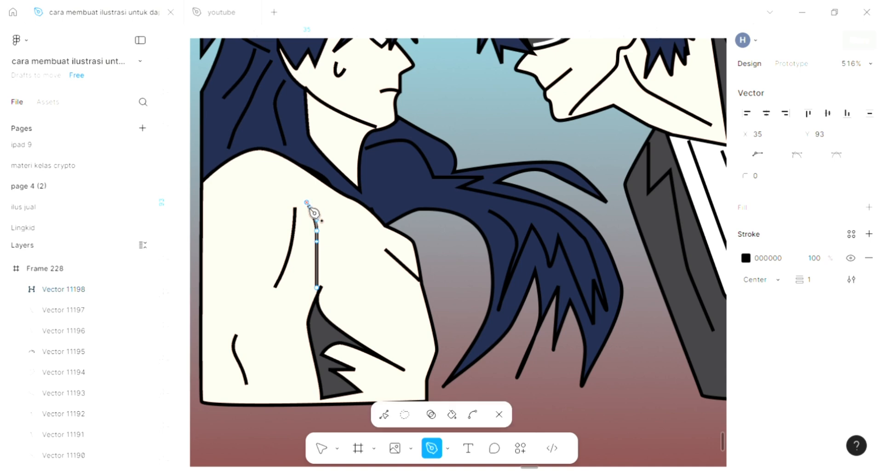
pyautogui.press('Escape')
pyautogui.press('Escape')
# - Draw two short finger lines with the Pen tool from the spikes of the dark gap, the upper one about 11 × 2
pyautogui.scroll(-2, 355, 322)
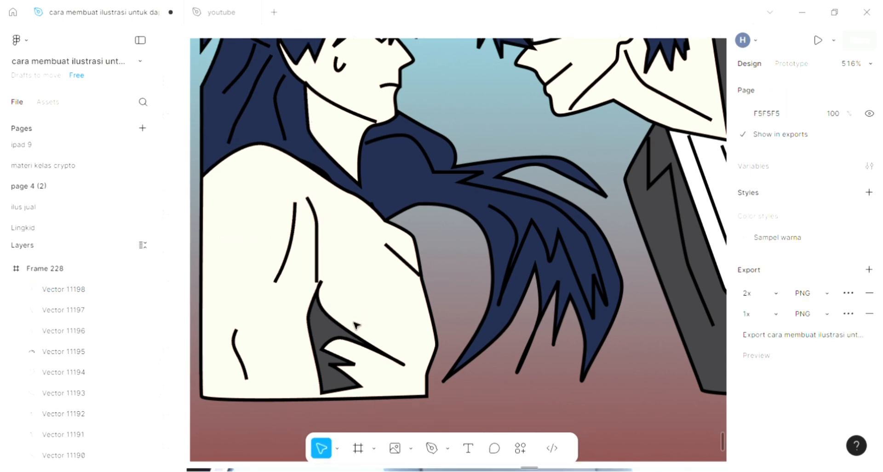
pyautogui.scroll(3, 341, 297)
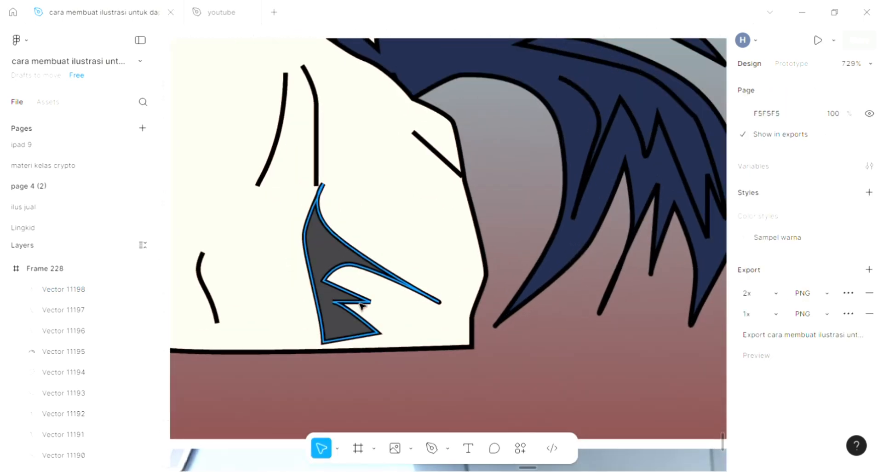
pyautogui.press('p')
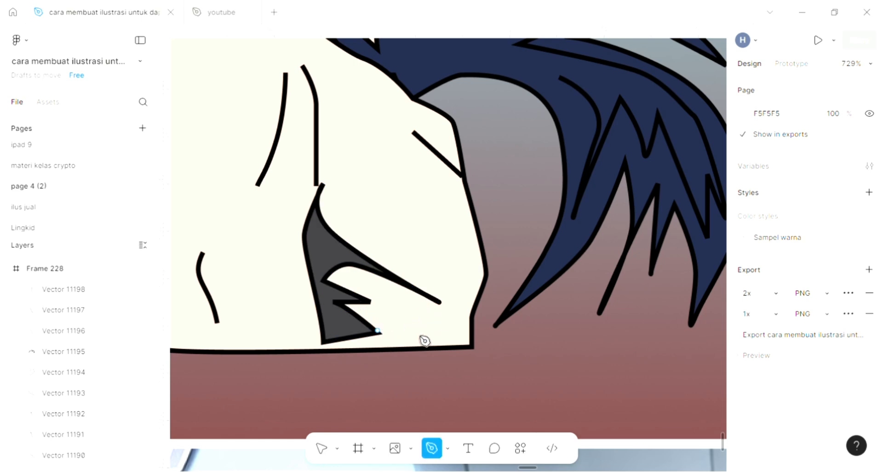
pyautogui.press('Escape')
pyautogui.click(421, 253)
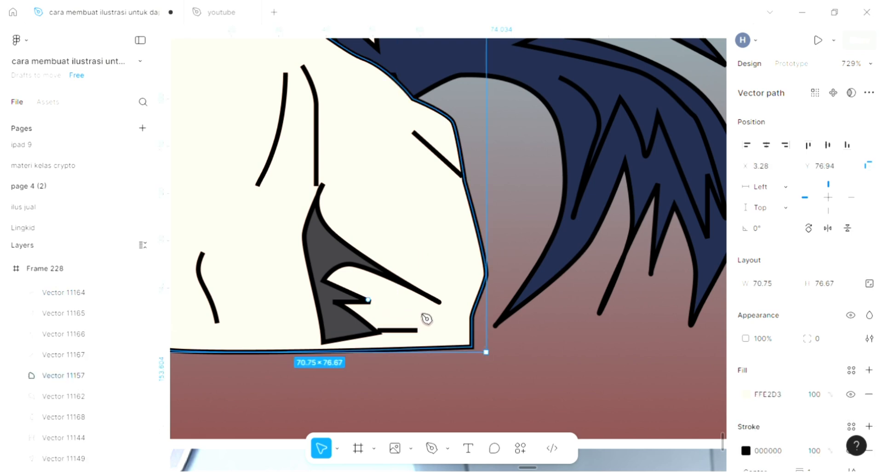
pyautogui.press('Escape')
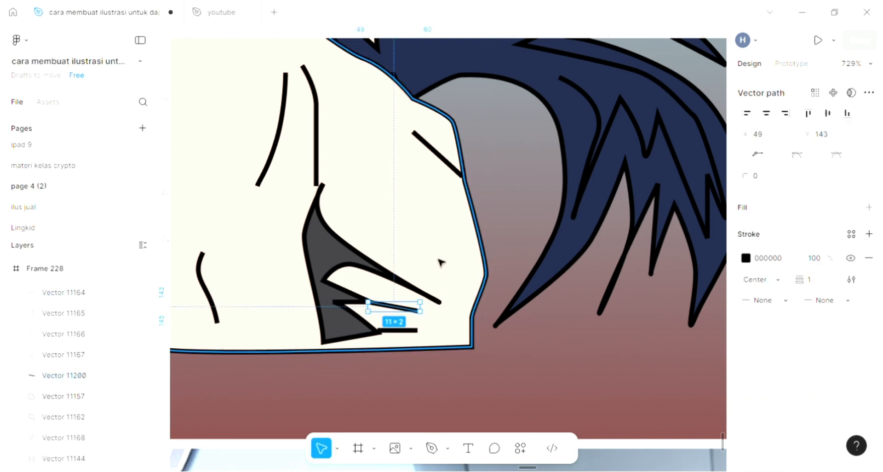
pyautogui.click(440, 261)
pyautogui.scroll(1, 441, 265)
pyautogui.scroll(-3, 441, 262)
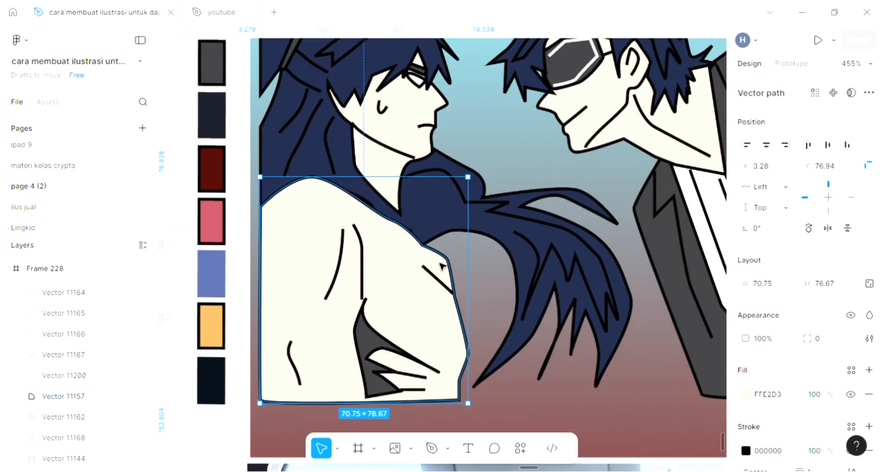
# - Deselect the bare-backed body shape and look over the detail lines on both characters, from the bare back to the dark suit
pyautogui.scroll(1, 503, 217)
pyautogui.click(500, 202)
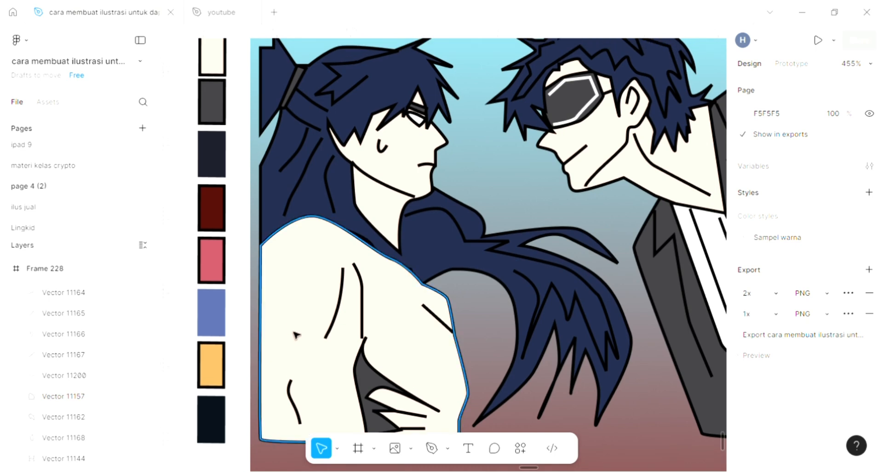
pyautogui.scroll(2, 296, 331)
pyautogui.hscroll(2, 297, 336)
pyautogui.scroll(1, 298, 339)
pyautogui.hscroll(2, 298, 339)
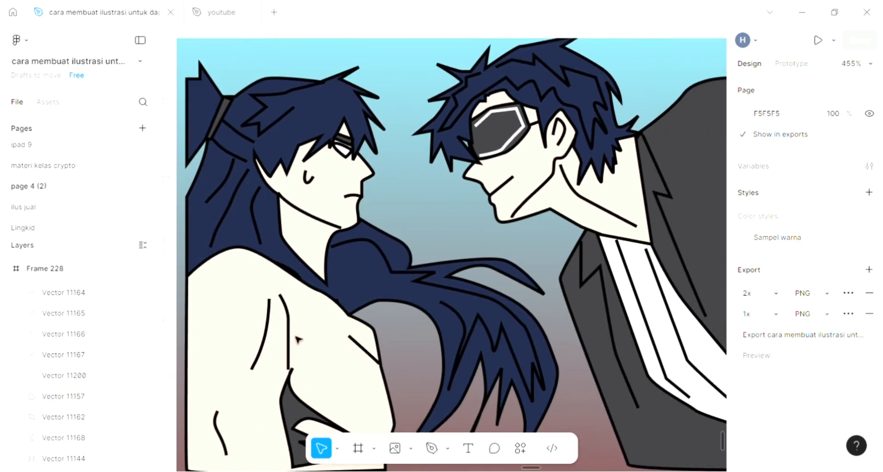
pyautogui.hscroll(3, 298, 340)
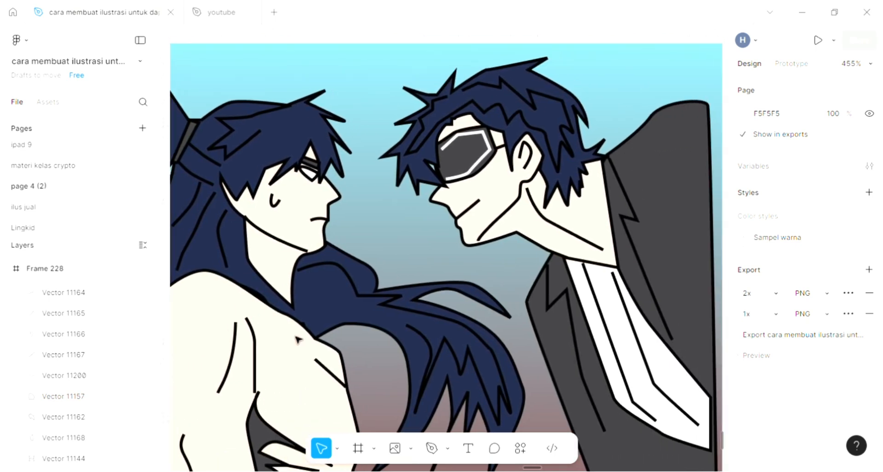
pyautogui.hscroll(1, 298, 340)
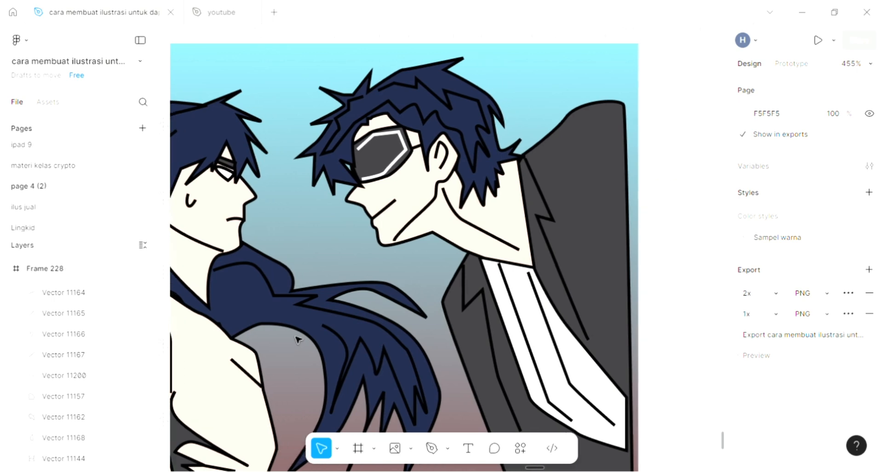
pyautogui.scroll(-1, 298, 339)
# - Draw a closed, jagged nine-point shadow shape with the Pen tool along the outer back edge of the dark suit jacket
pyautogui.press('p')
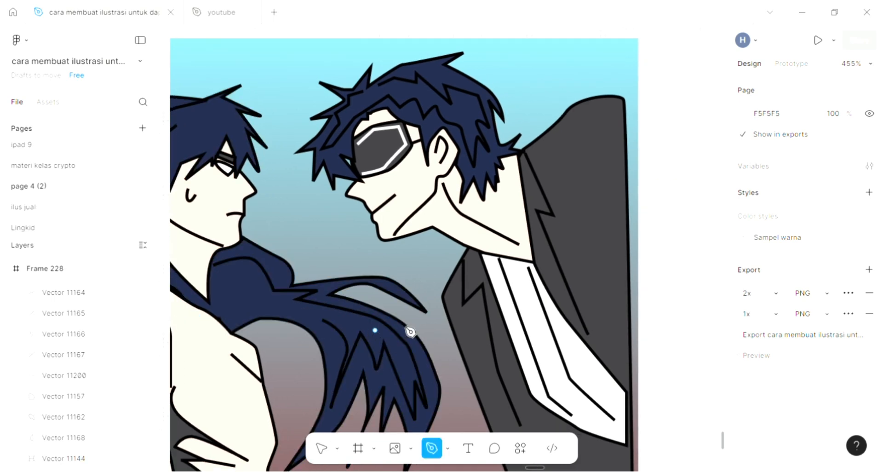
pyautogui.hscroll(2, 592, 278)
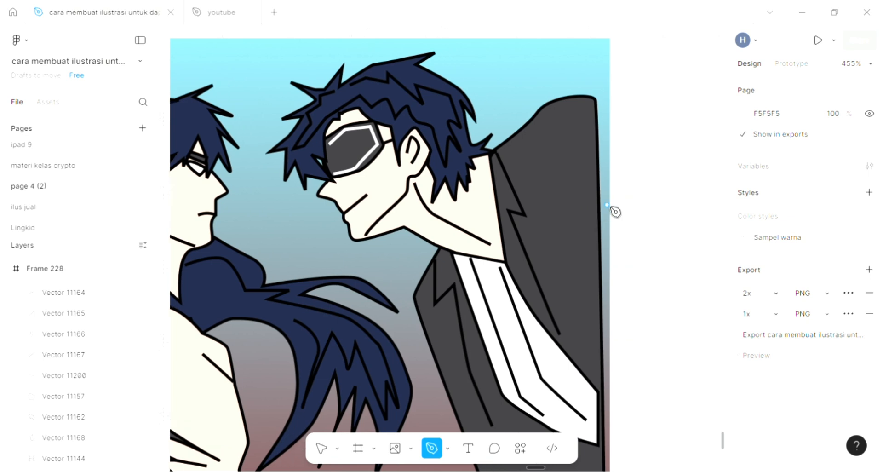
pyautogui.scroll(2, 591, 206)
pyautogui.click(582, 203)
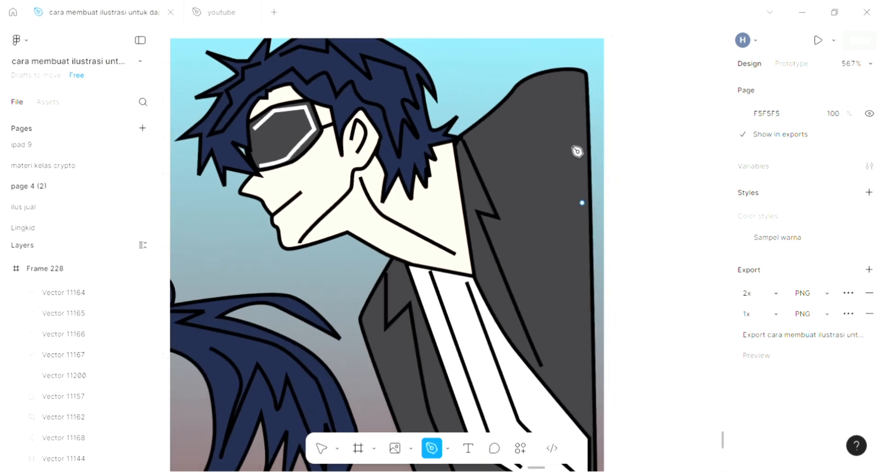
pyautogui.click(543, 124)
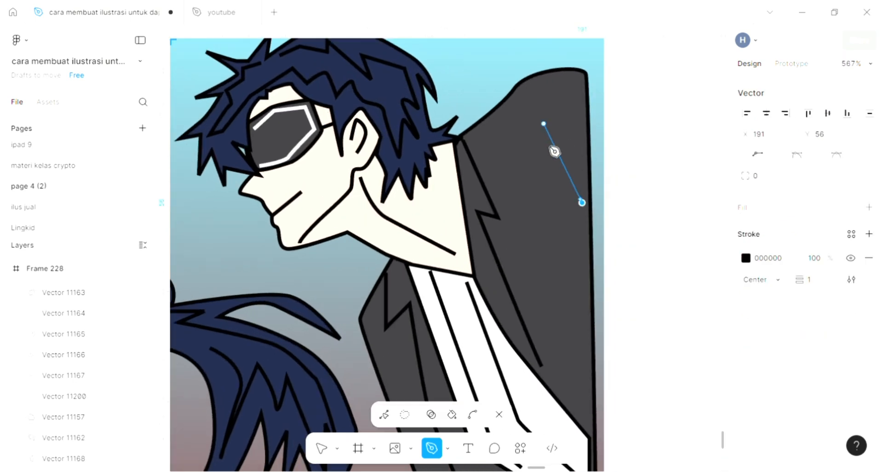
pyautogui.click(562, 250)
pyautogui.click(548, 279)
pyautogui.click(587, 393)
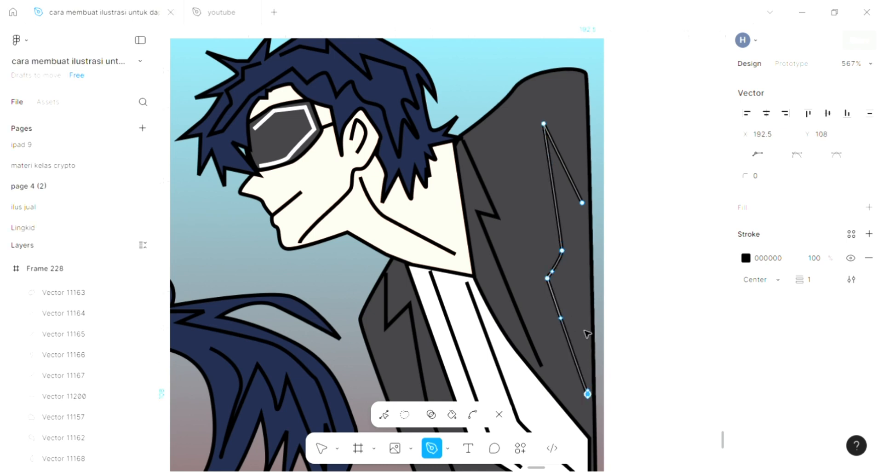
pyautogui.click(574, 298)
pyautogui.click(587, 326)
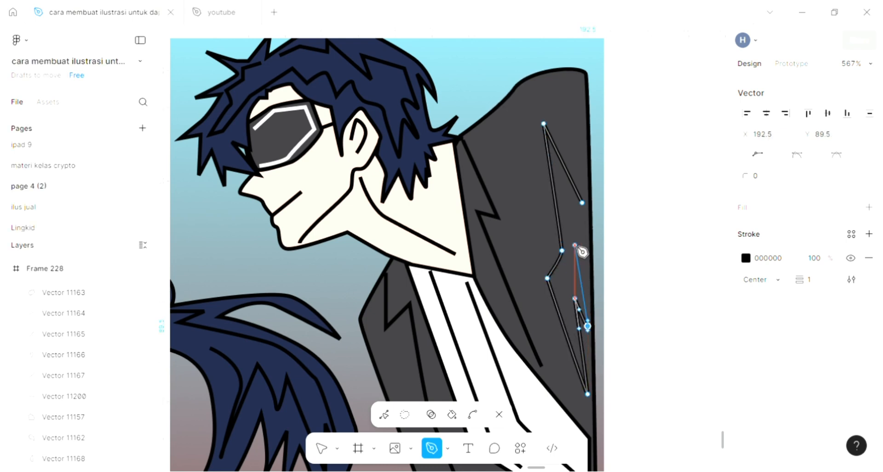
pyautogui.click(562, 180)
pyautogui.click(588, 256)
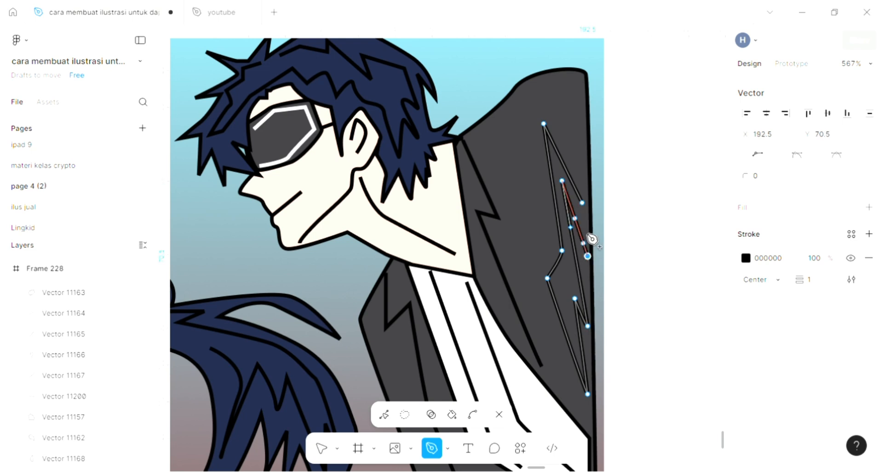
pyautogui.click(582, 203)
# - Fill the jagged shadow shape on the suit jacket with black 000000 sampled from the line art, and finish vector editing
pyautogui.hscroll(1, 558, 223)
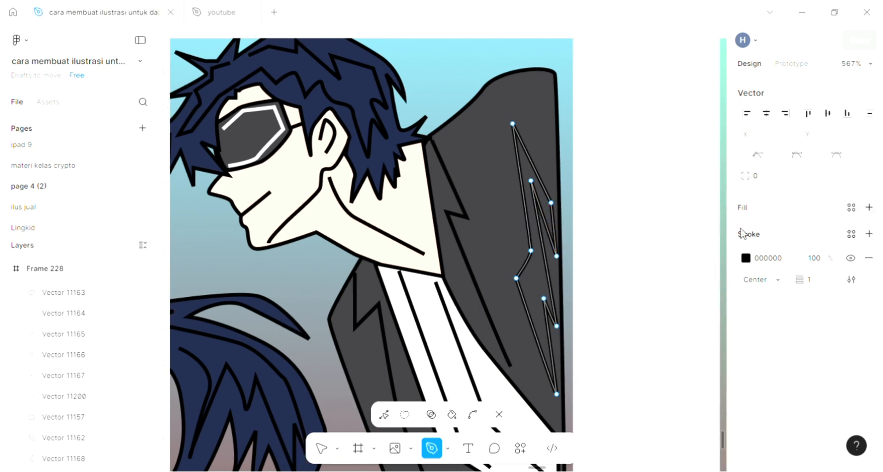
pyautogui.click(743, 208)
pyautogui.click(745, 231)
pyautogui.click(590, 327)
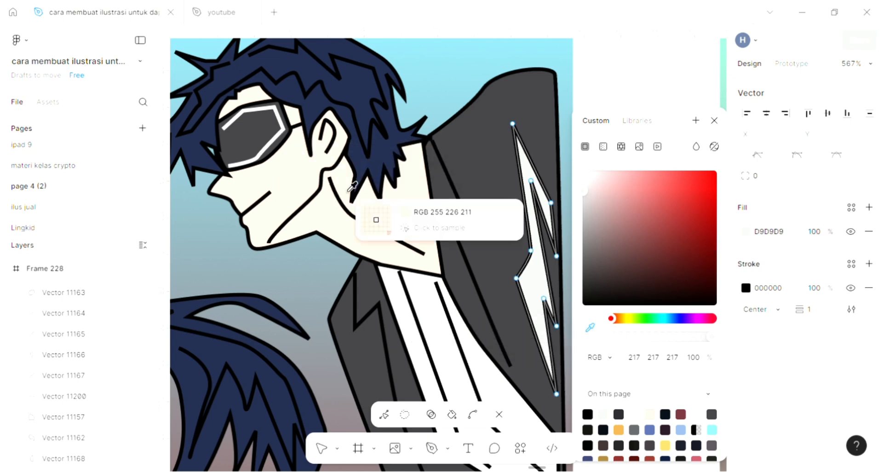
pyautogui.click(407, 240)
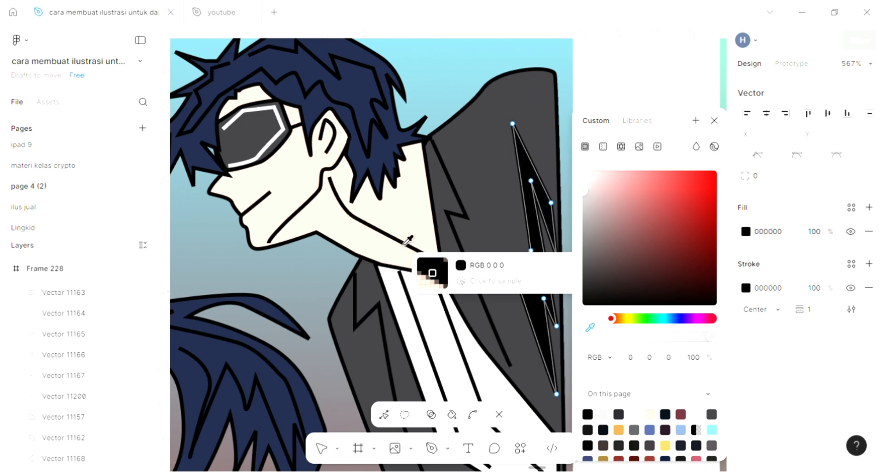
pyautogui.scroll(-2, 396, 251)
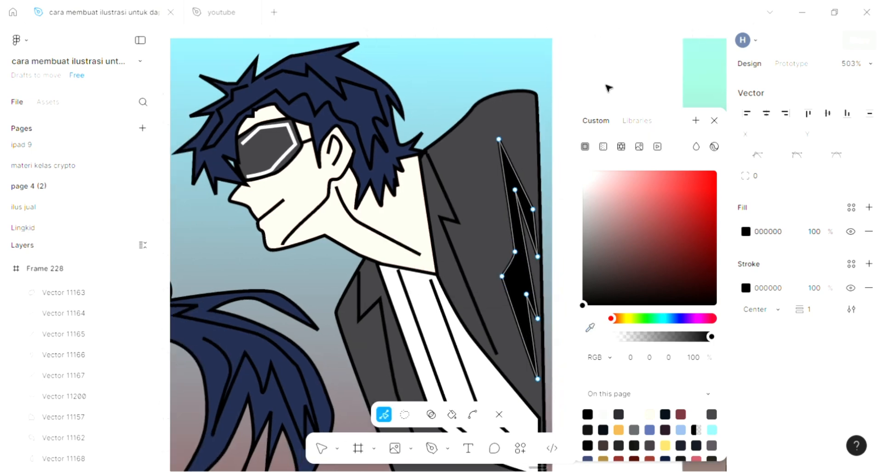
pyautogui.press('Escape')
pyautogui.press('Escape')
pyautogui.hotkey('shift', '1')
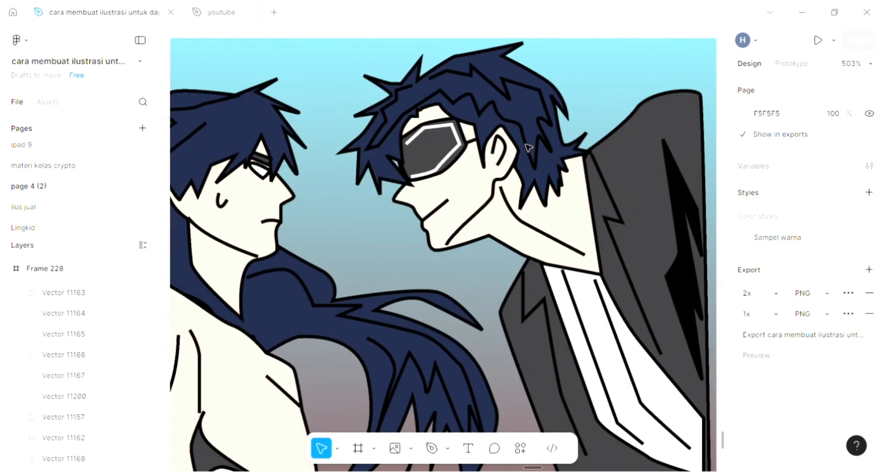